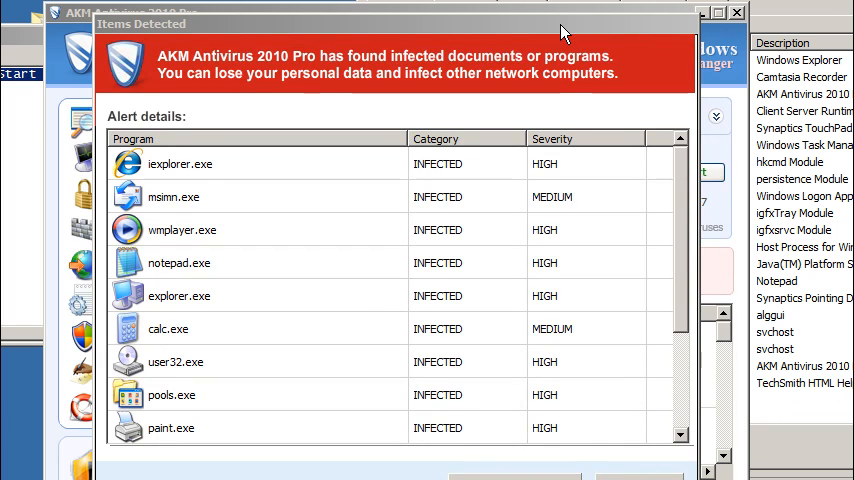
Step: Move the Items Detected alert aside and close the fake scanner's main window, triggering its evaluation prompt
drag(563, 33, 816, 78)
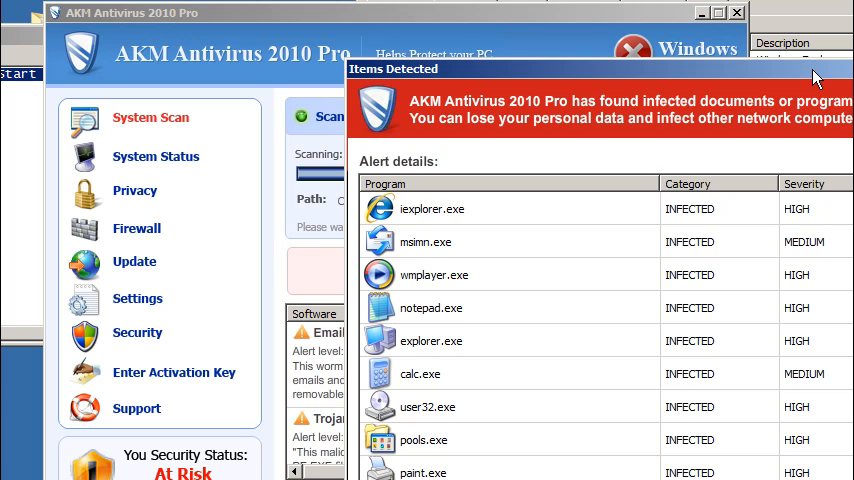
drag(816, 78, 590, 13)
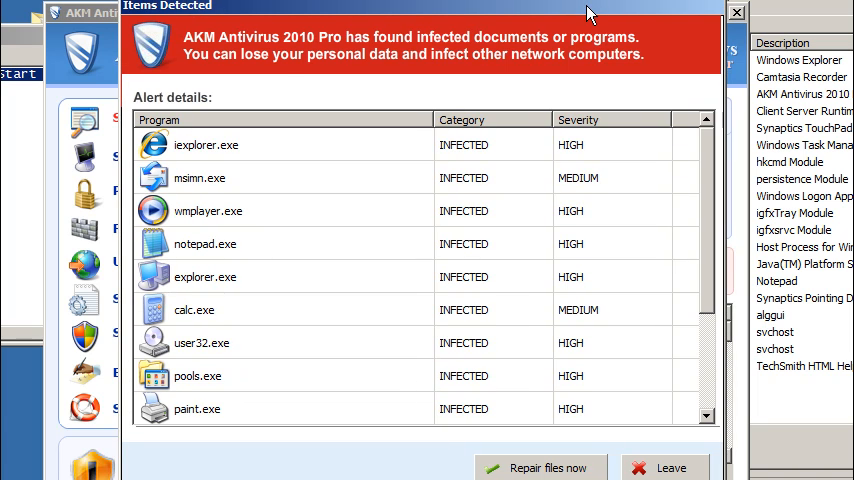
drag(590, 13, 560, 478)
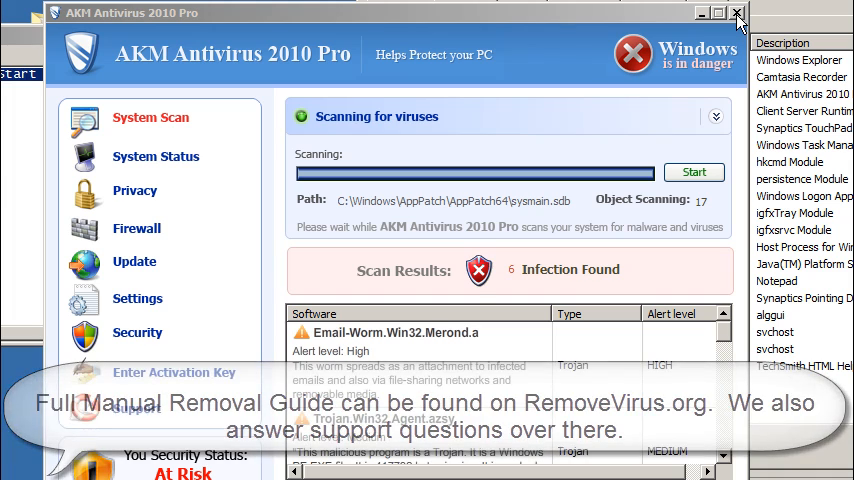
click(739, 14)
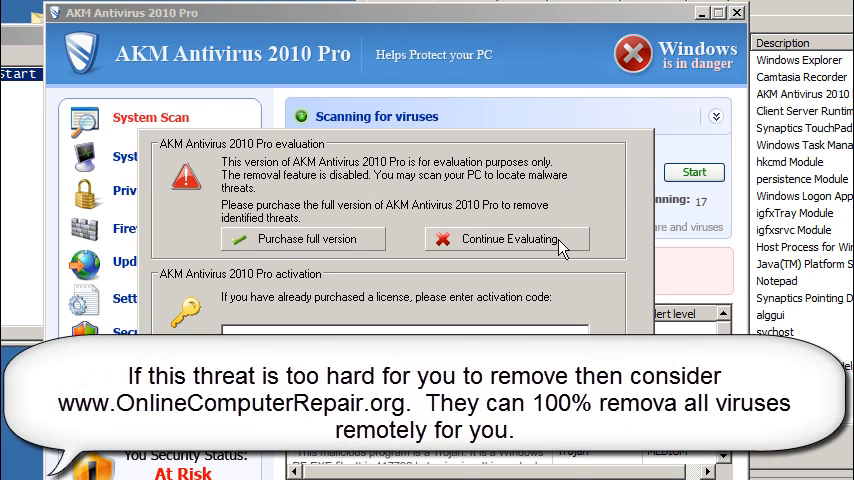
Step: Dismiss the purchase prompt with Continue Evaluating and close the Startup folder window
click(561, 247)
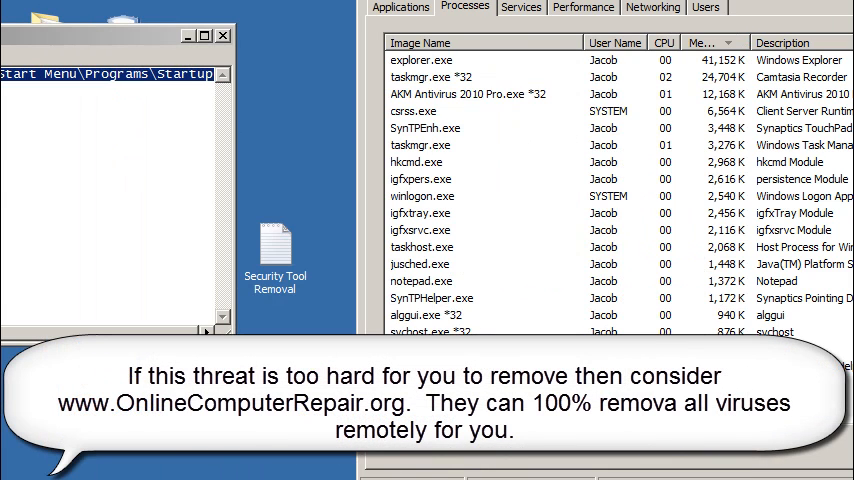
click(88, 40)
key(alt+F4)
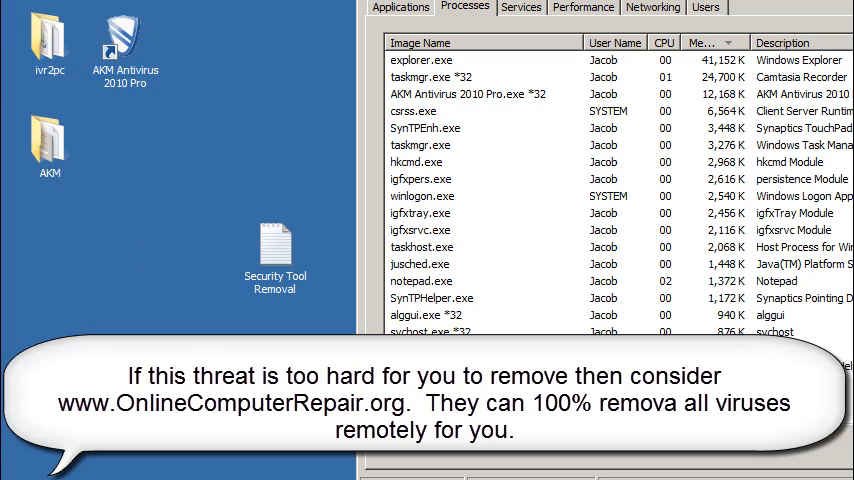
Step: Bring Task Manager's process list into view and select the AKM Antivirus 2010 Pro.exe process
mouse_move(500, 2)
mouse_down()
mouse_move(207, 56)
mouse_move(227, 22)
mouse_up()
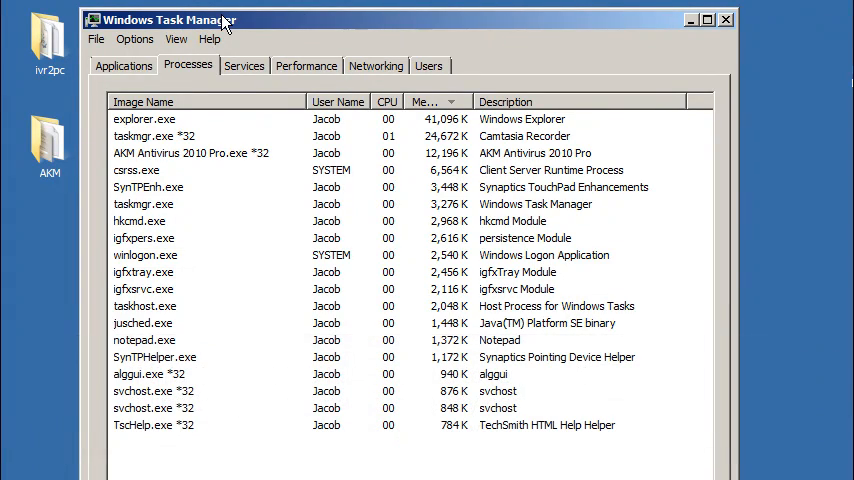
drag(227, 22, 233, 8)
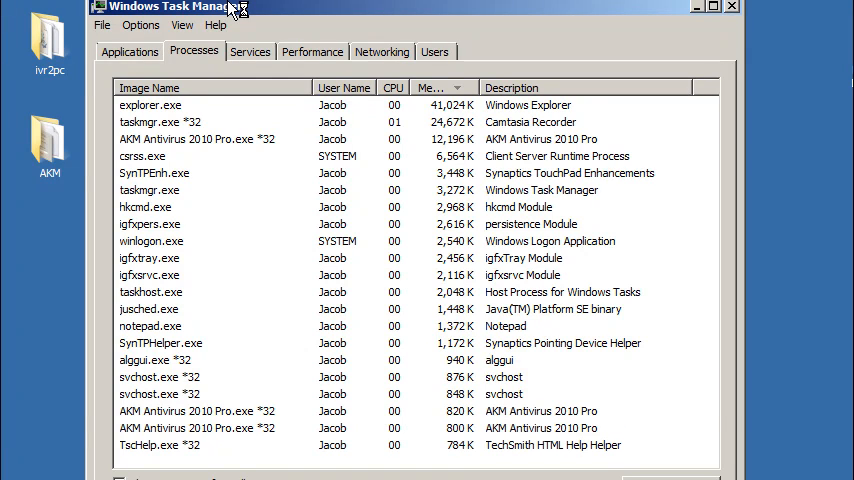
drag(238, 8, 238, 0)
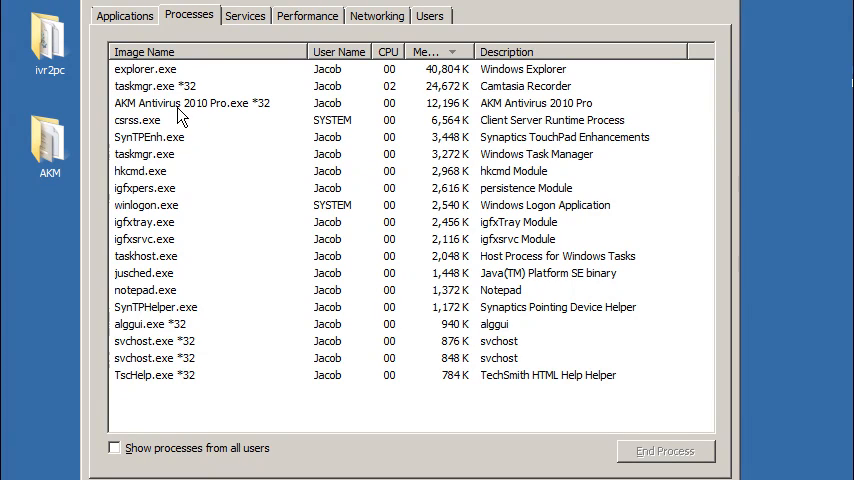
click(178, 106)
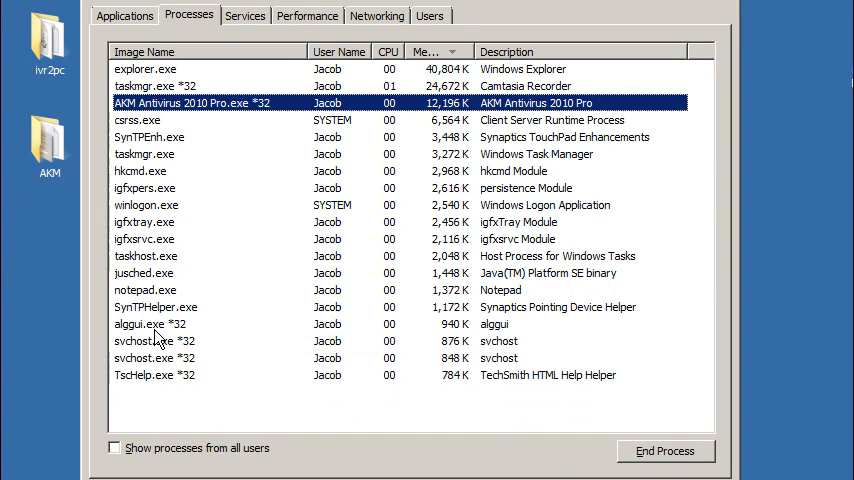
Step: End the alggui.exe *32 process and confirm
click(152, 325)
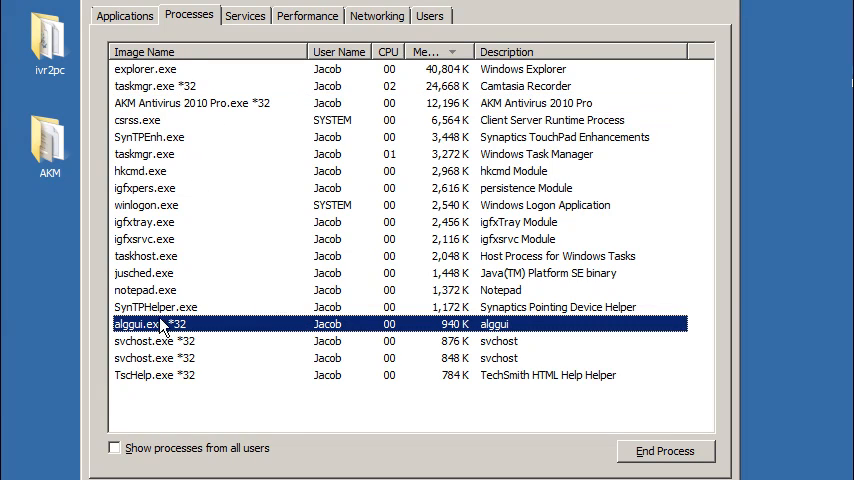
right_click(160, 330)
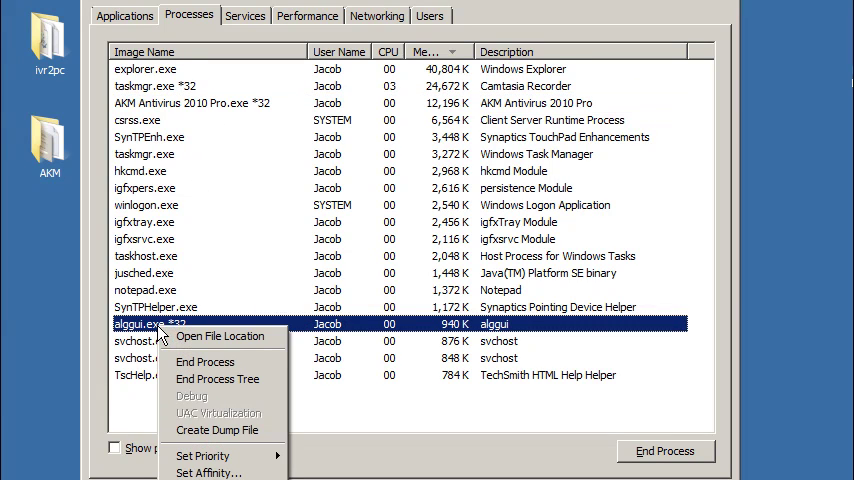
click(205, 362)
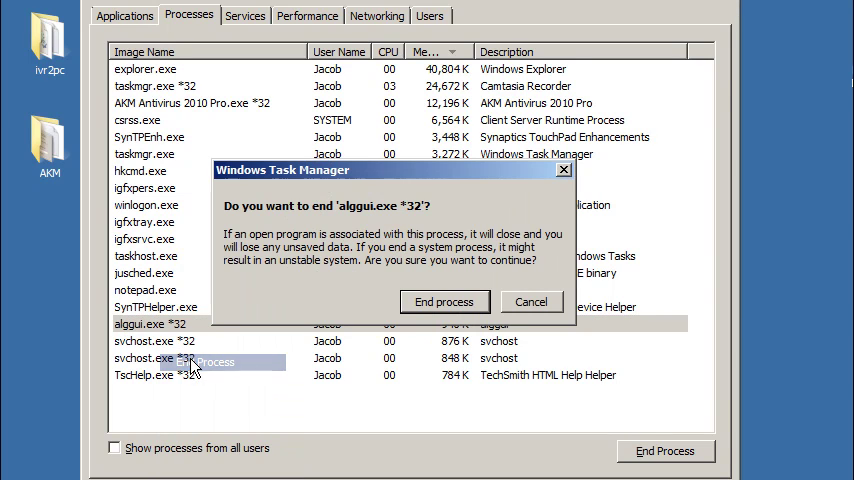
click(444, 302)
Step: End the AKM Antivirus 2010 Pro.exe *32 process and confirm
click(196, 105)
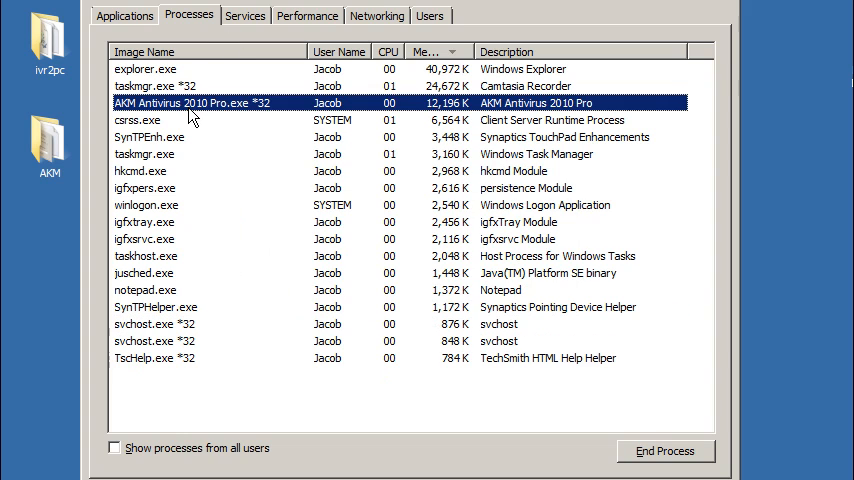
right_click(196, 105)
click(205, 148)
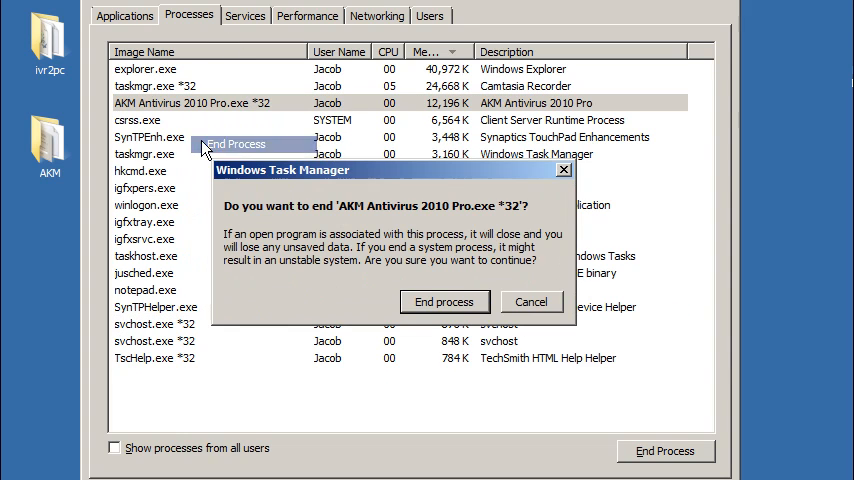
click(444, 302)
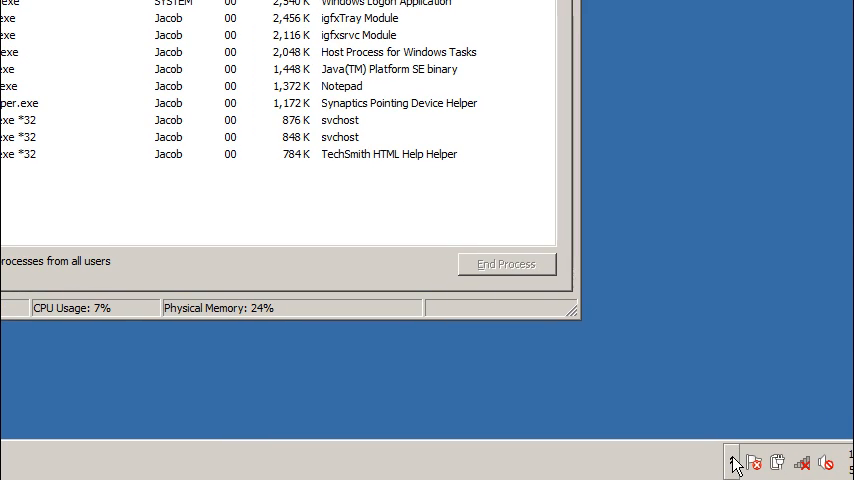
Step: Reveal the hidden tray icons and close the relaunched AKM Antivirus window with Alt+F4
click(733, 462)
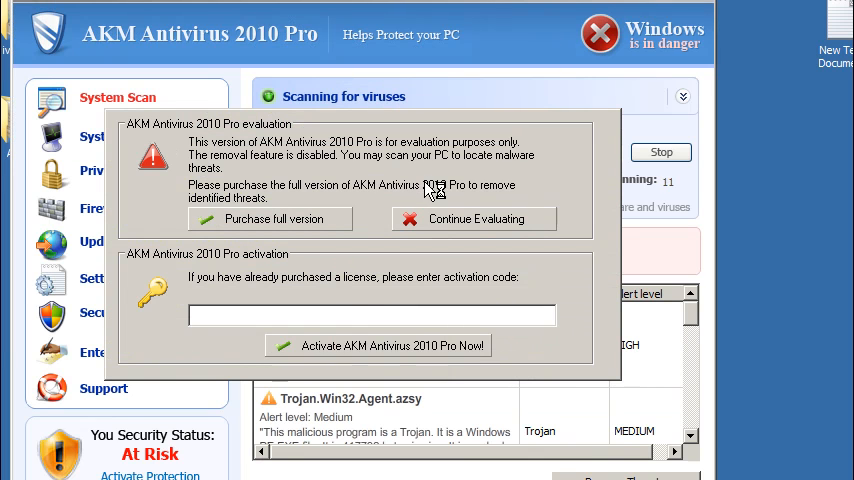
key(alt+F4)
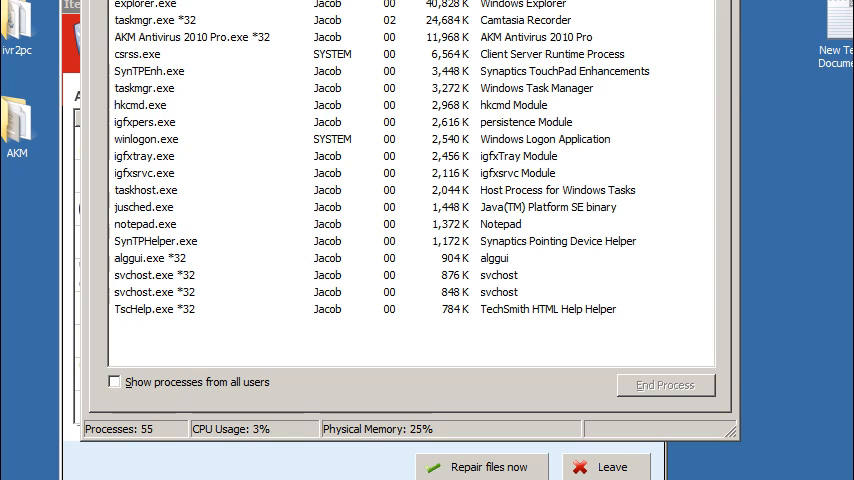
Step: Attempt End Process Tree on the rogue svchost.exe *32, dismissing the cannot-terminate error
drag(475, 14, 498, 14)
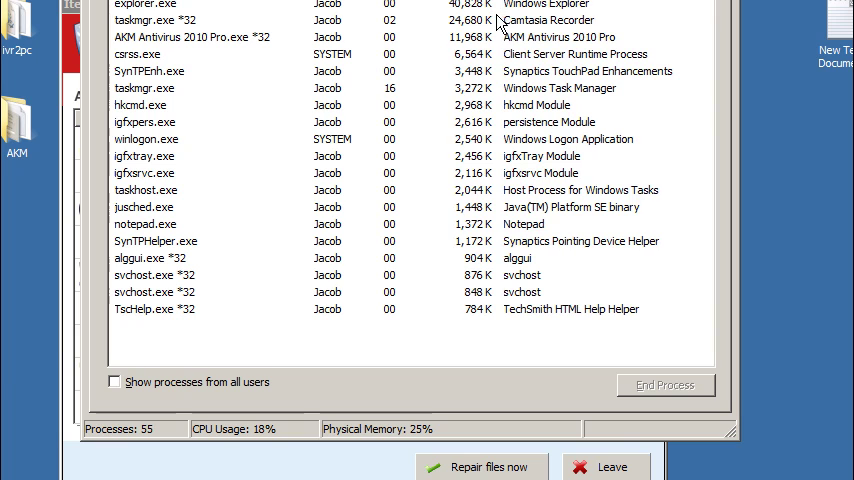
right_click(155, 275)
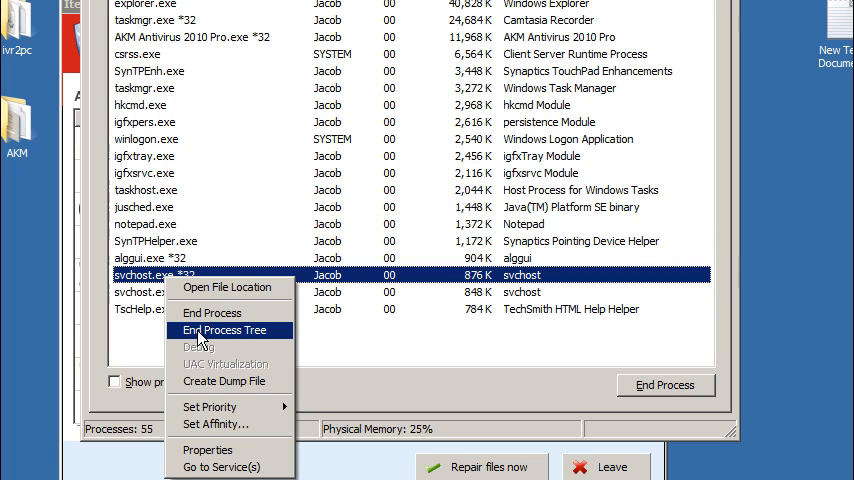
click(199, 333)
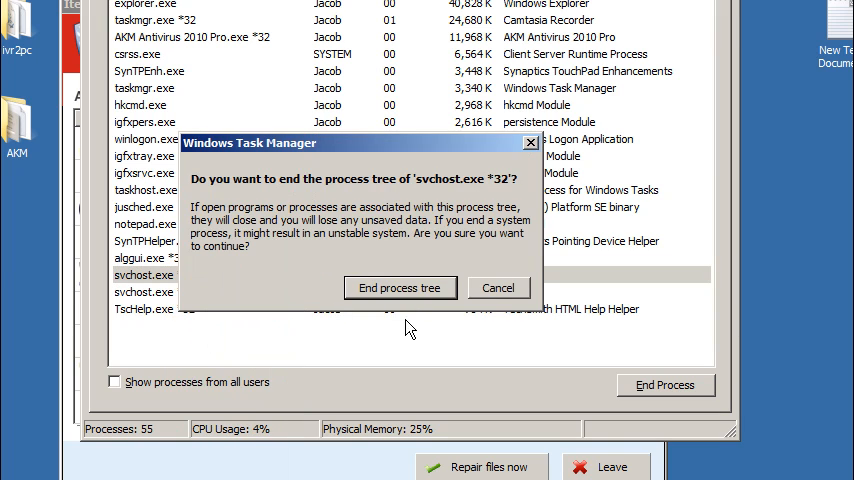
click(399, 288)
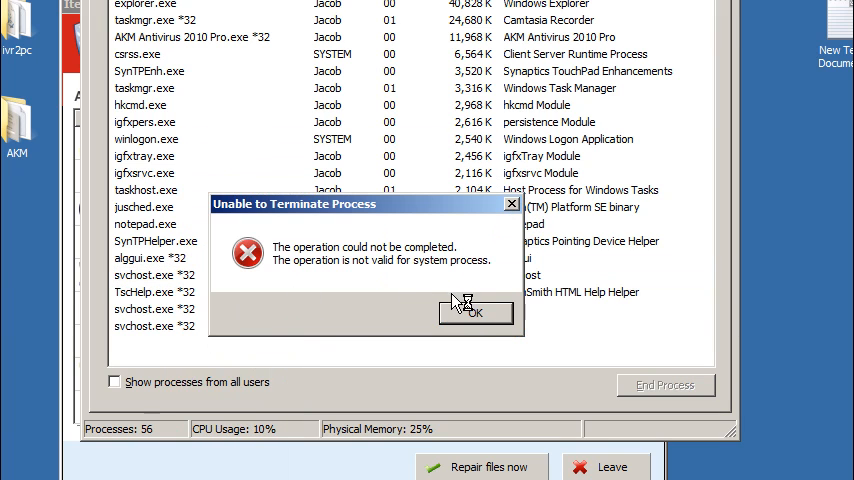
click(472, 313)
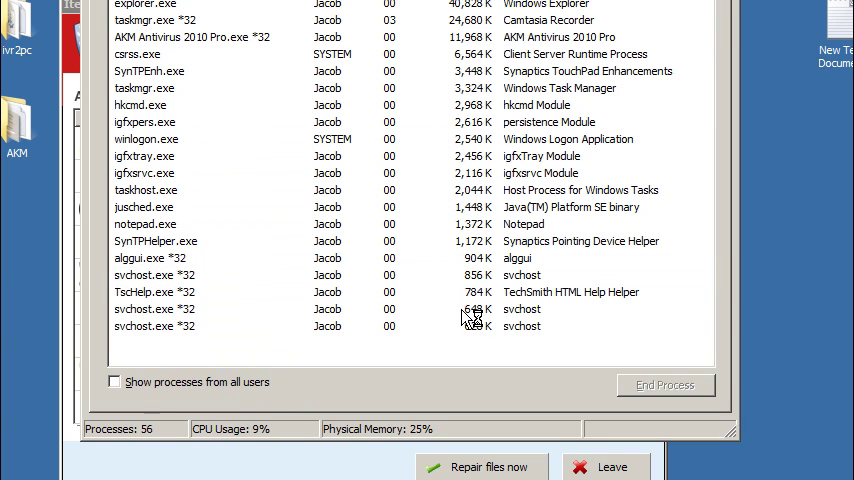
Step: End the svchost.exe *32 process tree again and confirm, removing it from the list
click(160, 275)
right_click(165, 276)
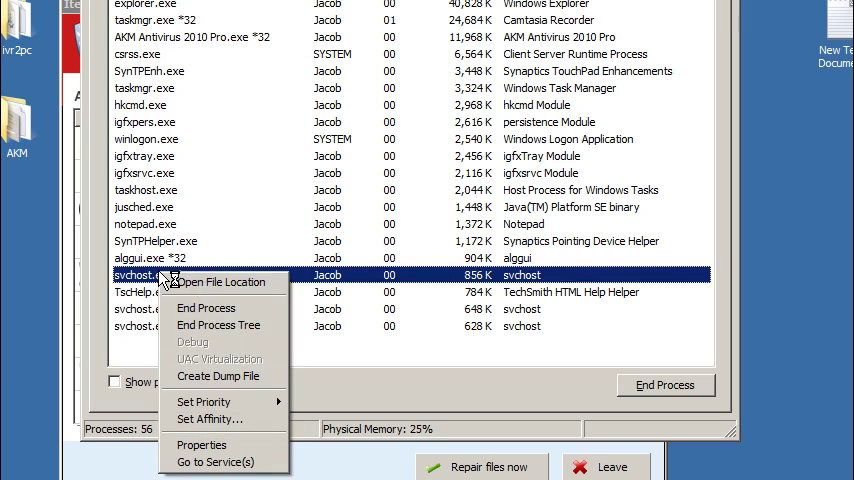
click(203, 330)
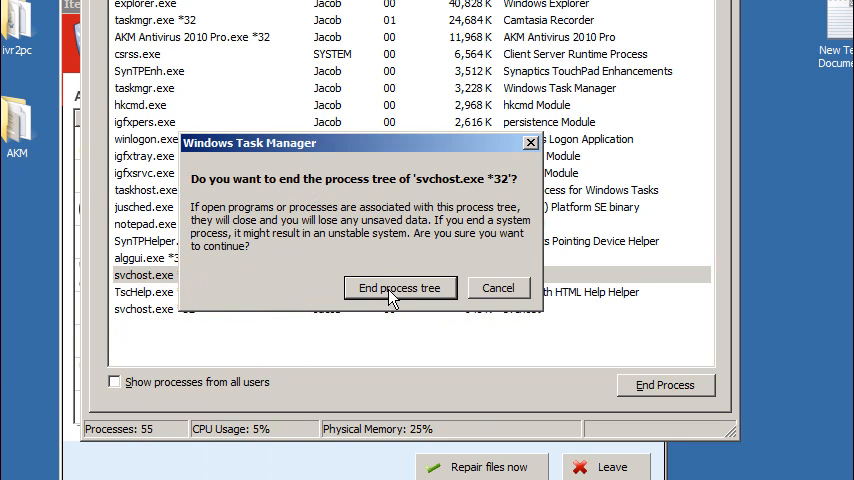
click(399, 288)
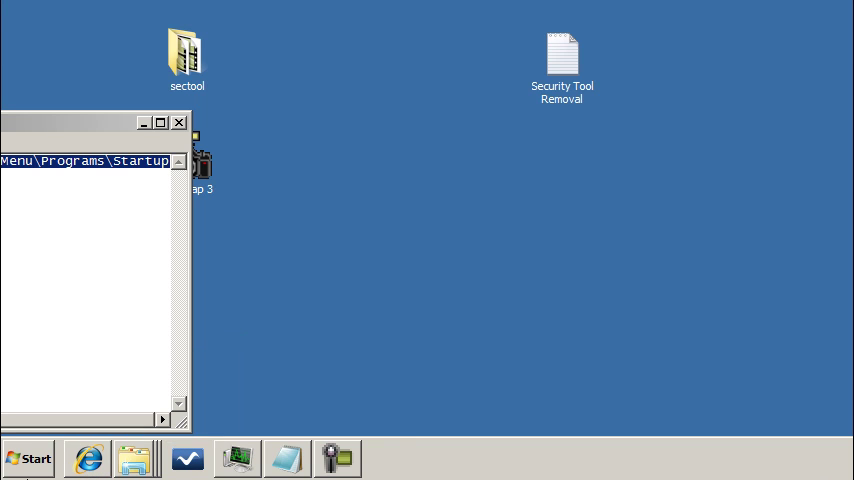
Step: Launch System Configuration by searching msconfig from the Start menu
click(30, 458)
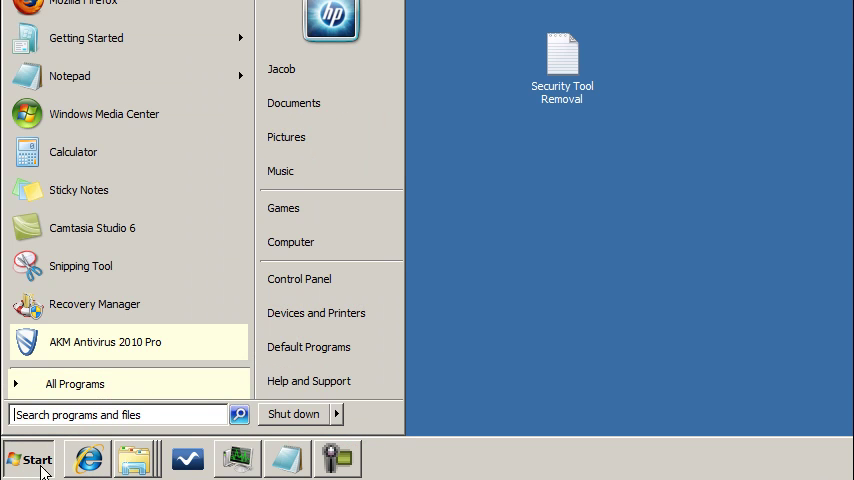
click(113, 412)
text(ms)
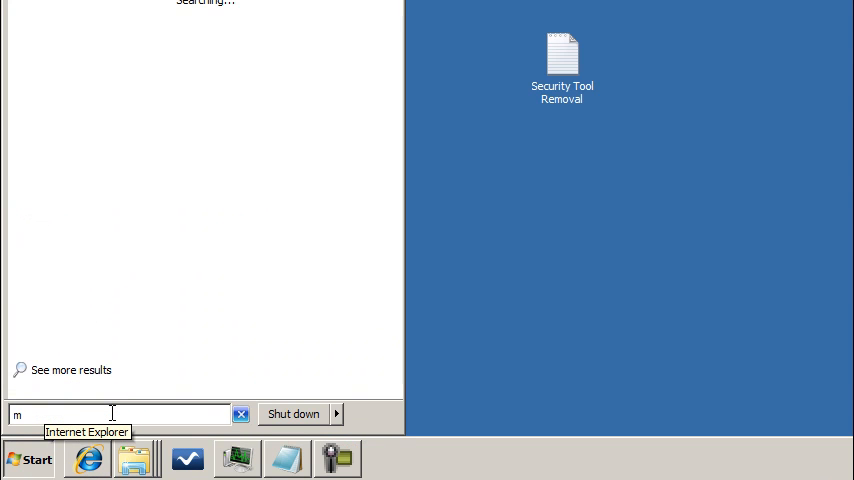
text(con)
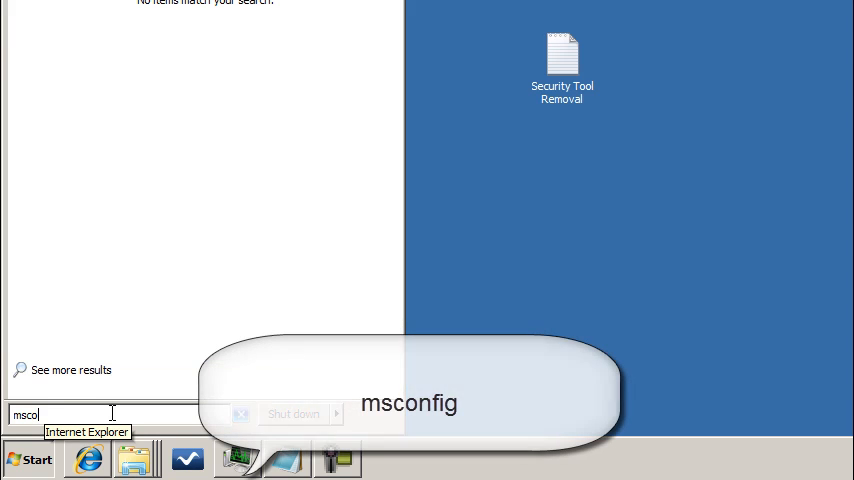
text(fig)
key(Return)
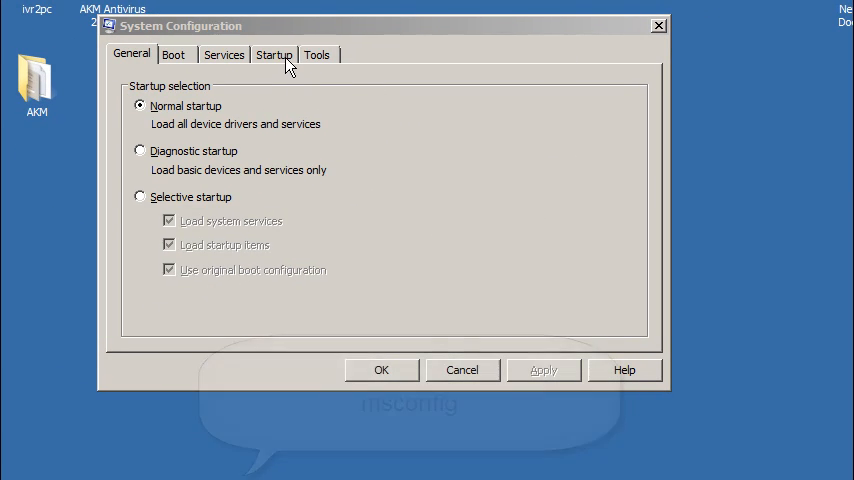
Step: Show the Startup tab and widen the Command column to read svchost's AppData Startup path, moving the Notepad notes aside
click(274, 55)
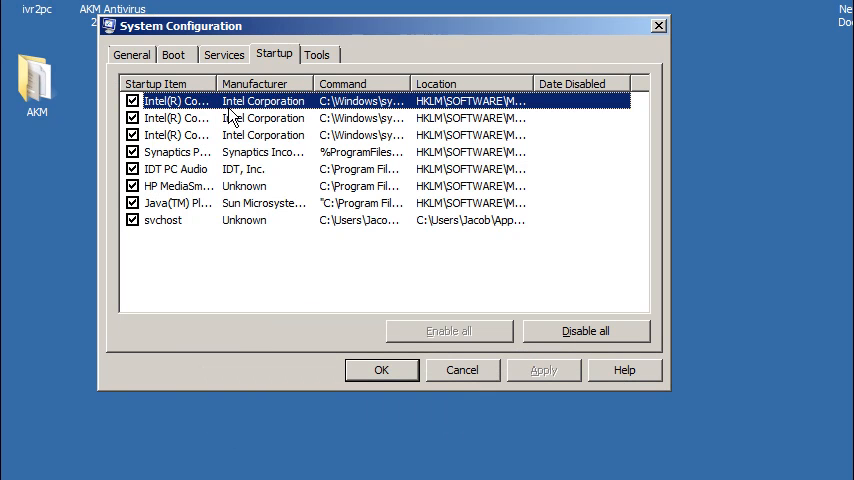
drag(217, 83, 307, 84)
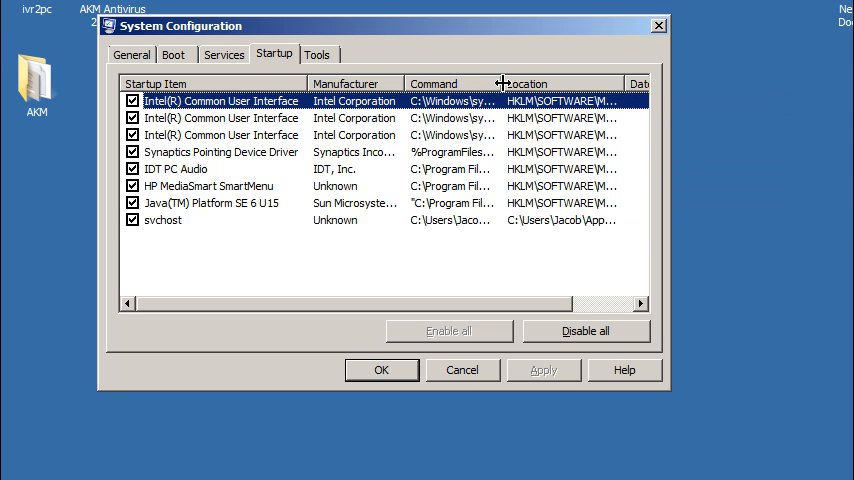
drag(500, 83, 650, 84)
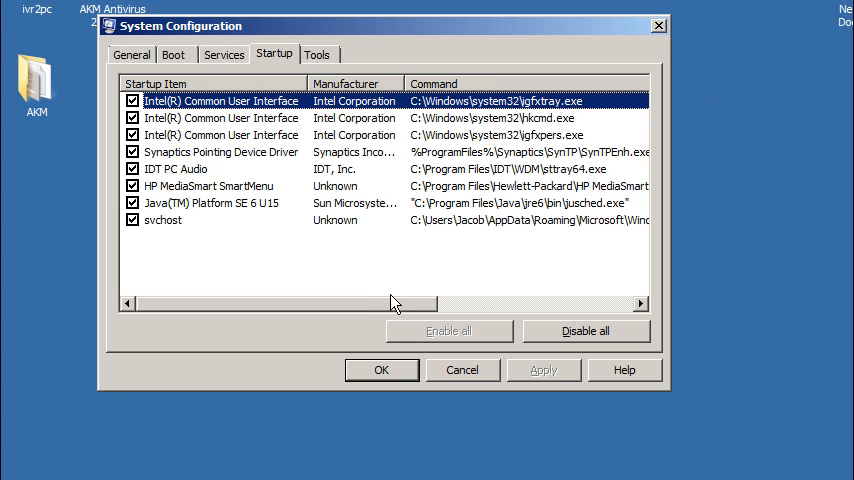
drag(395, 305, 518, 305)
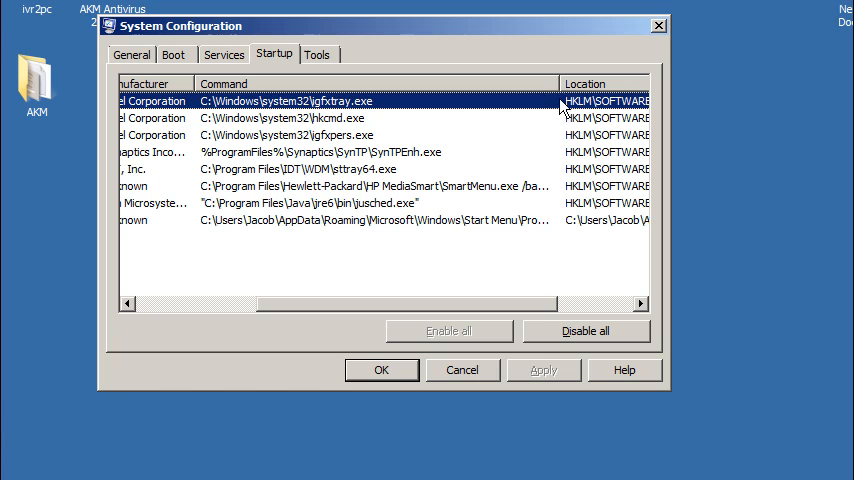
drag(558, 88, 708, 93)
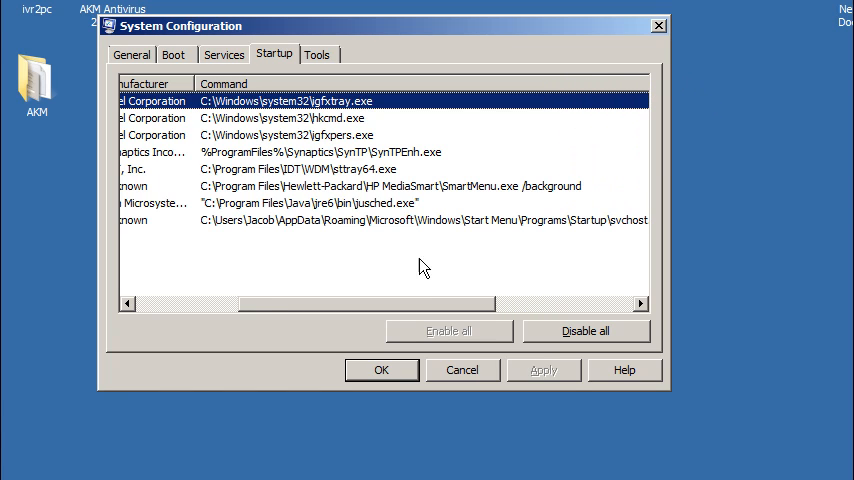
drag(425, 305, 445, 308)
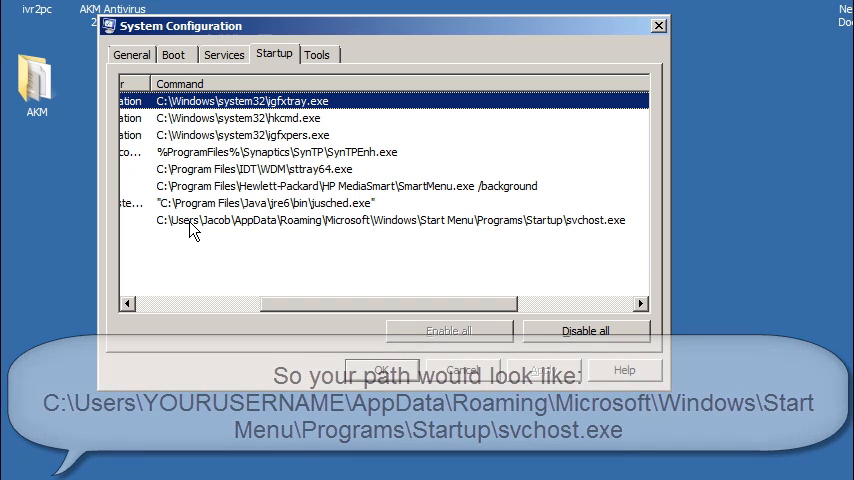
click(32, 331)
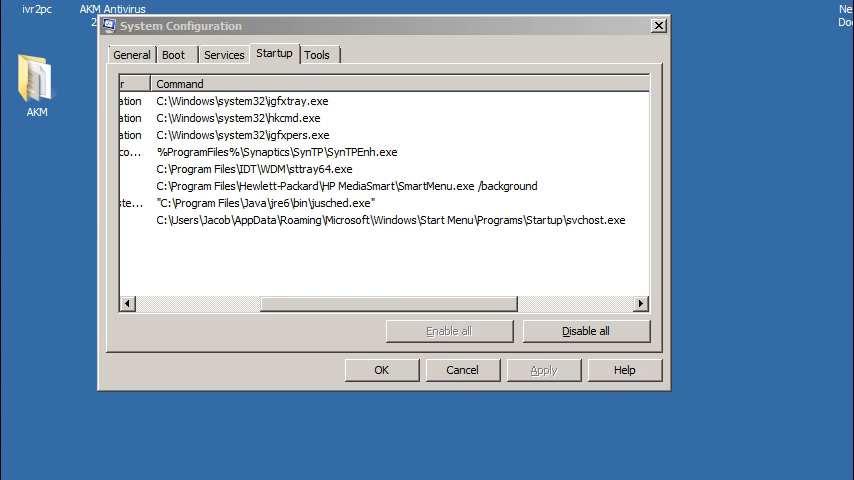
drag(12, 197, 820, 111)
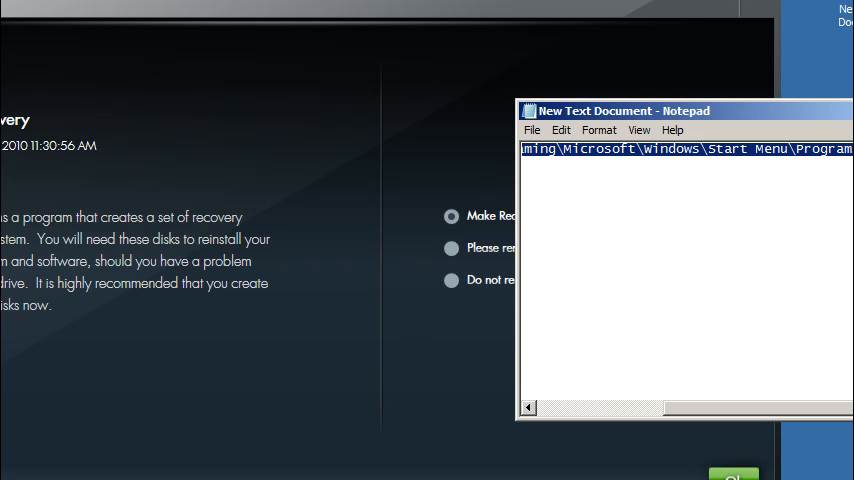
Step: Dismiss the HP Recovery reminder with 'Do not remind me again', then bring System Configuration and the Notepad notes forward
click(527, 44)
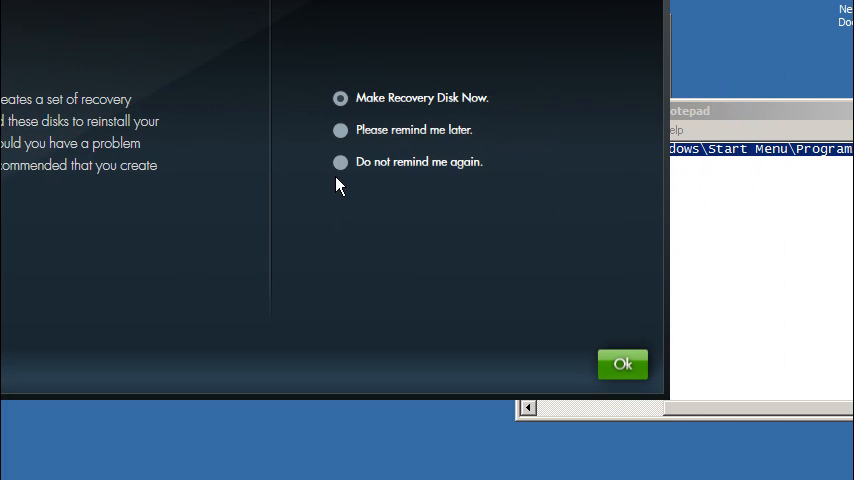
click(341, 163)
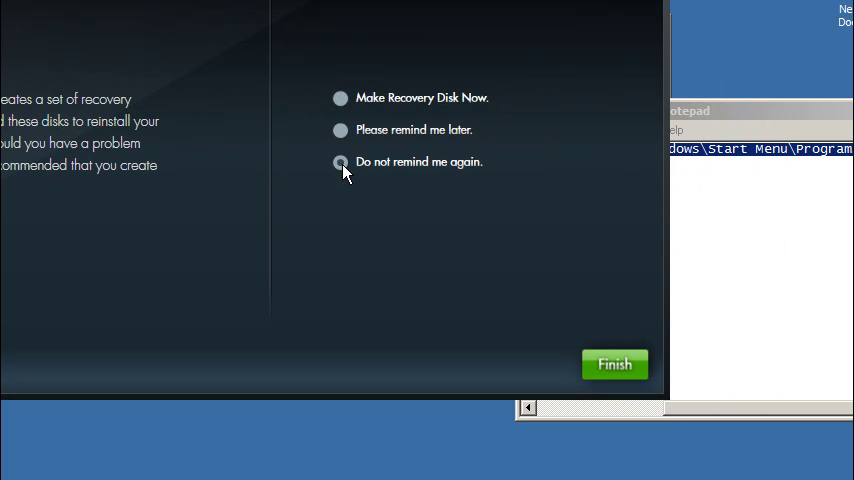
click(614, 364)
click(538, 26)
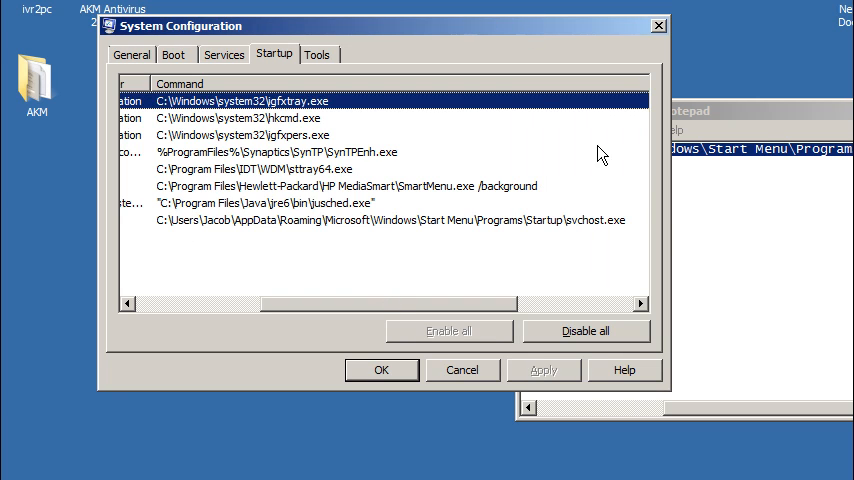
click(766, 115)
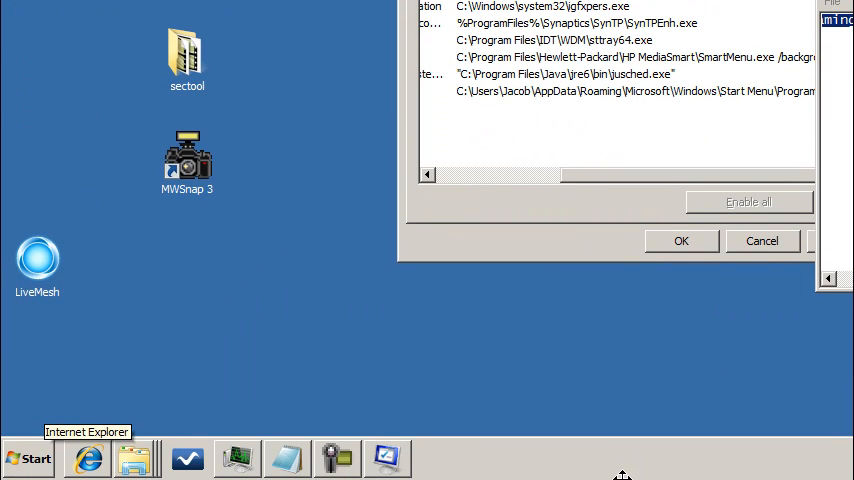
Step: Open the Computer window from the Start menu and position it on screen
click(30, 458)
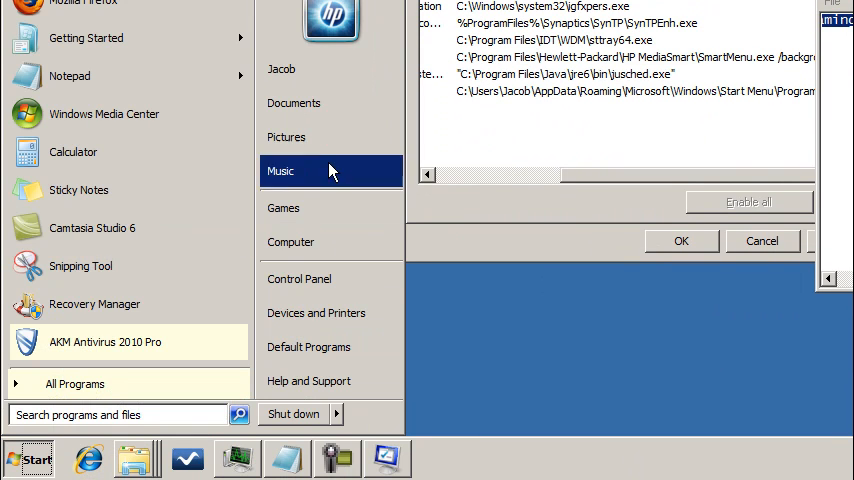
click(292, 242)
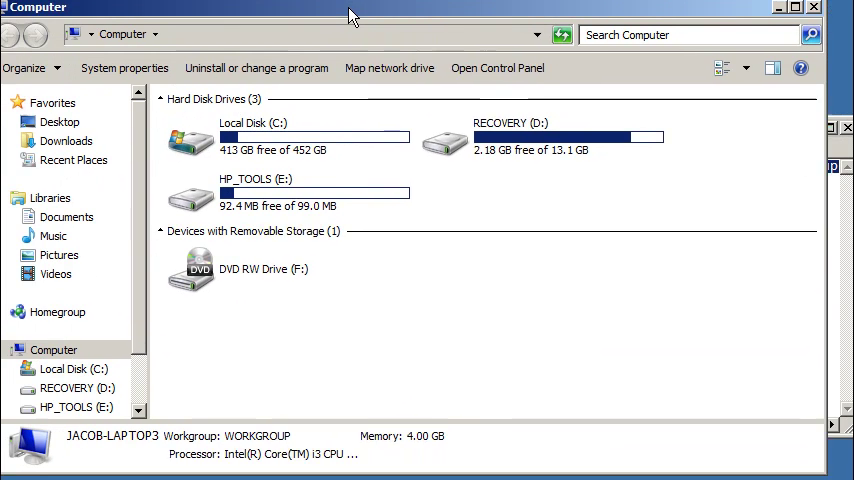
drag(360, 20, 383, 27)
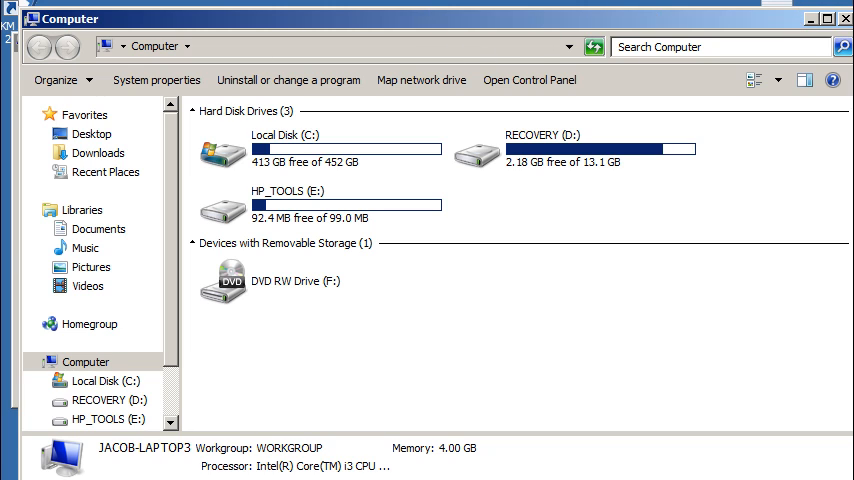
Step: Paste the AppData\Roaming...Programs\Startup path into the address bar and navigate to the Startup folder
click(202, 47)
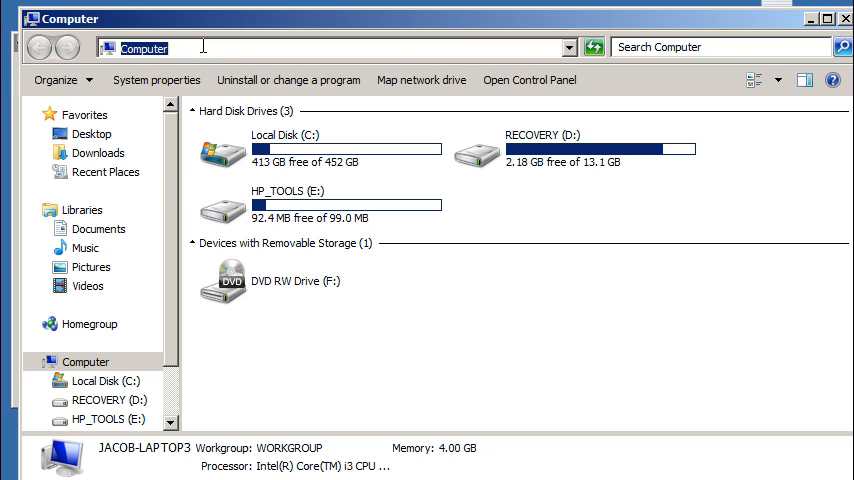
text(C:\Users\Jacob\AppData\Roaming\Microsoft\Windows\Start Menu\Programs\Startup)
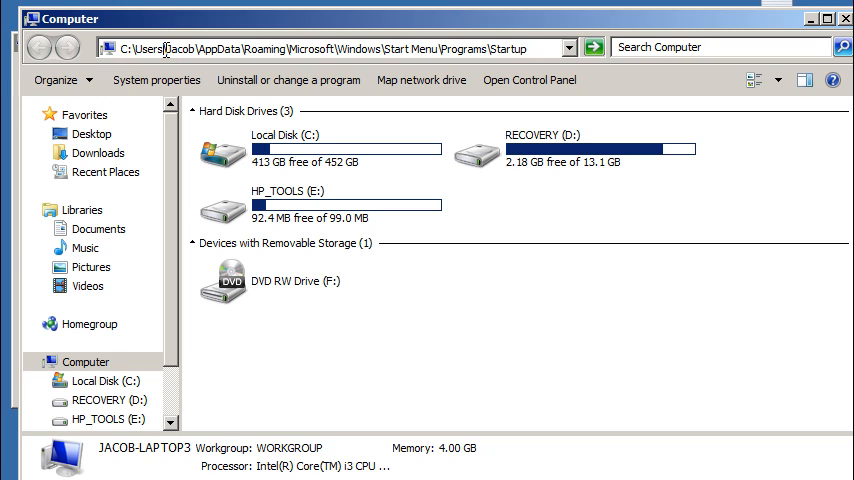
drag(165, 47, 185, 47)
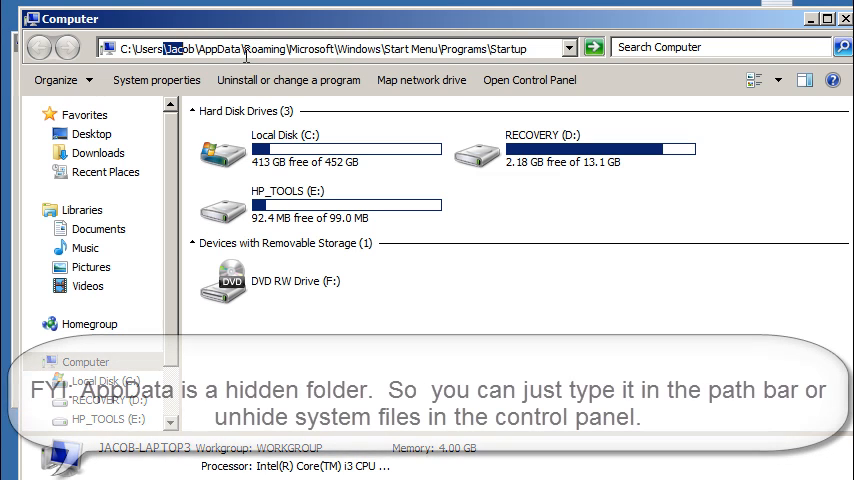
click(237, 48)
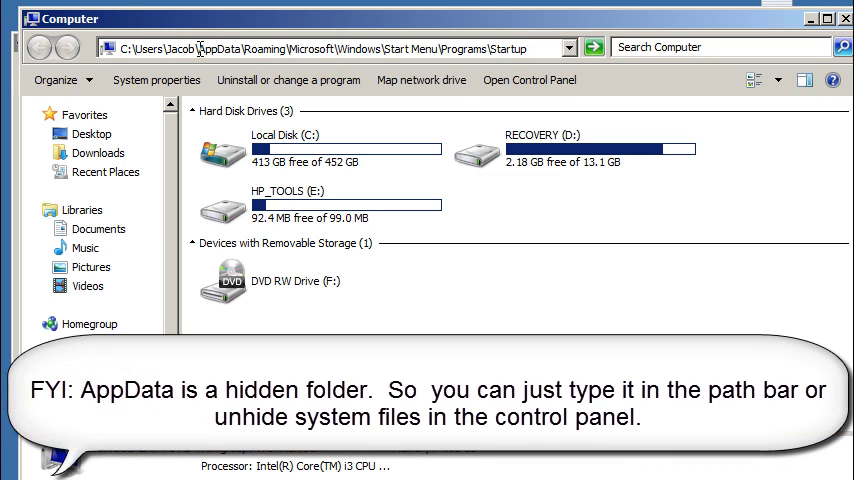
drag(200, 47, 241, 47)
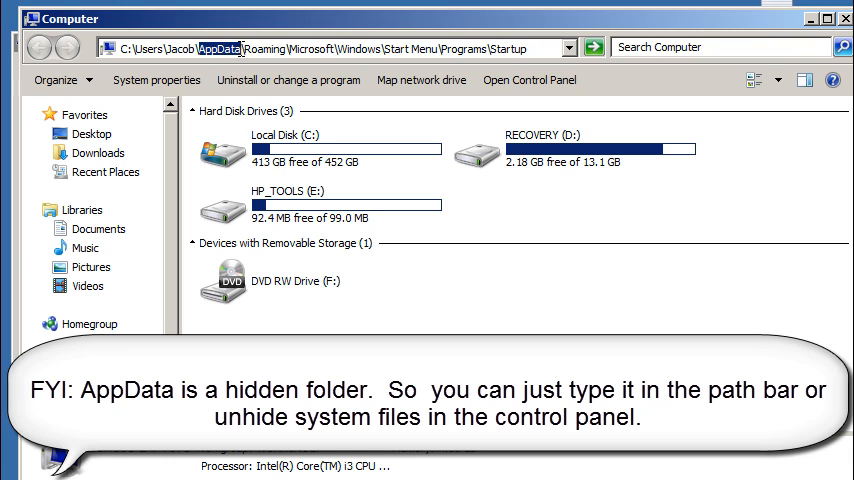
click(241, 48)
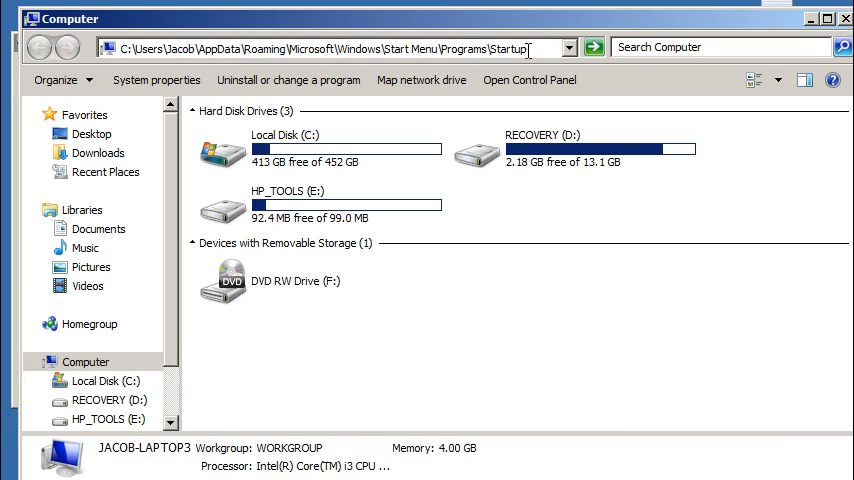
key(Return)
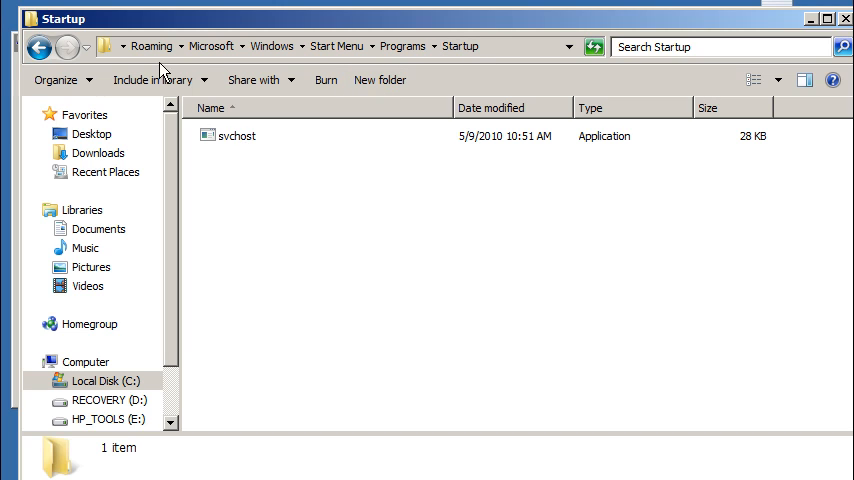
Step: Delete the svchost application from the Startup folder and confirm, leaving the folder empty
click(240, 150)
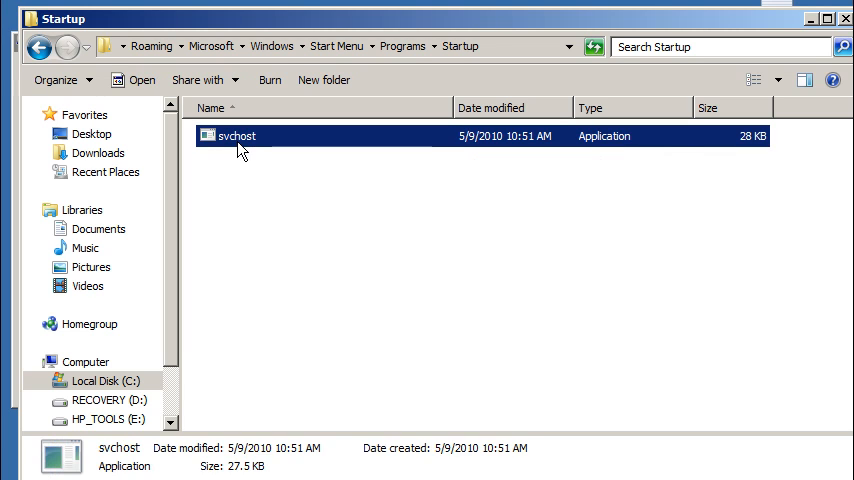
right_click(240, 150)
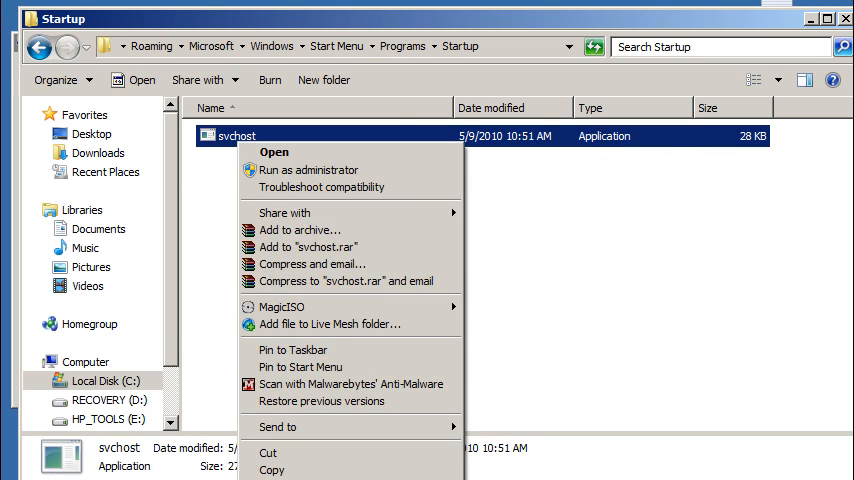
key(Delete)
click(370, 310)
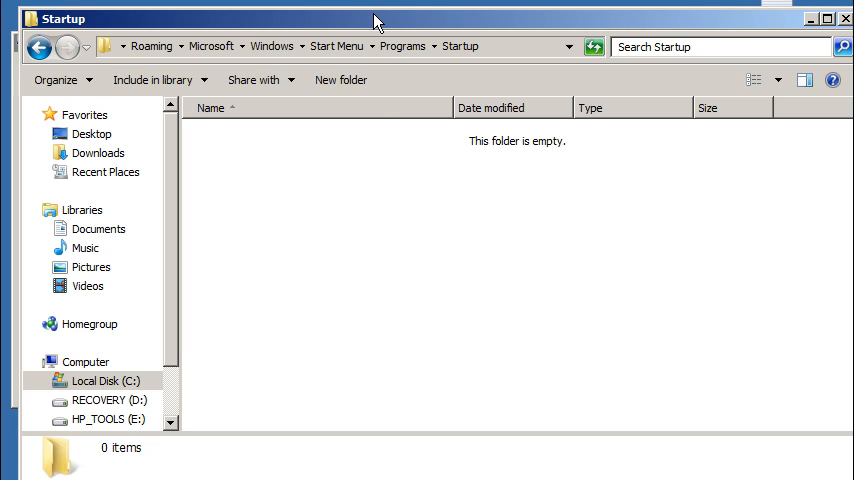
mouse_move(378, 20)
mouse_down()
mouse_move(418, 48)
mouse_move(382, 32)
mouse_up()
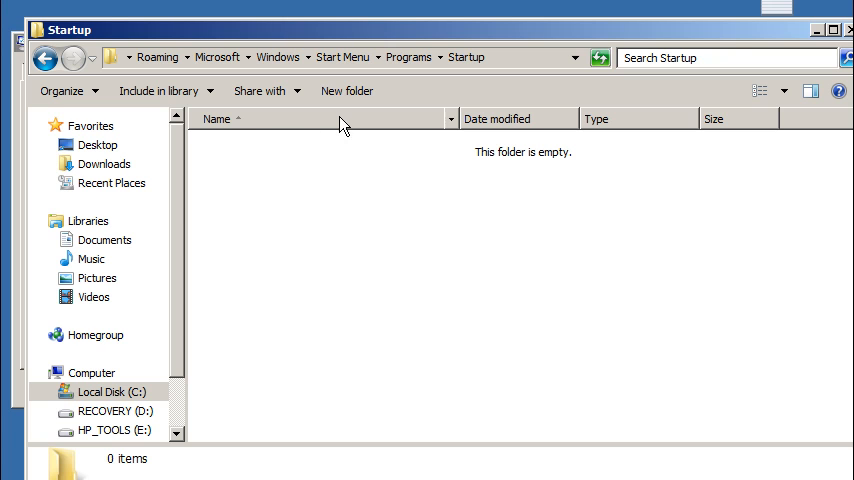
Step: Clear desktop space and bring up Properties for the AKM Antivirus 2010 Pro shortcut
drag(424, 35, 465, 79)
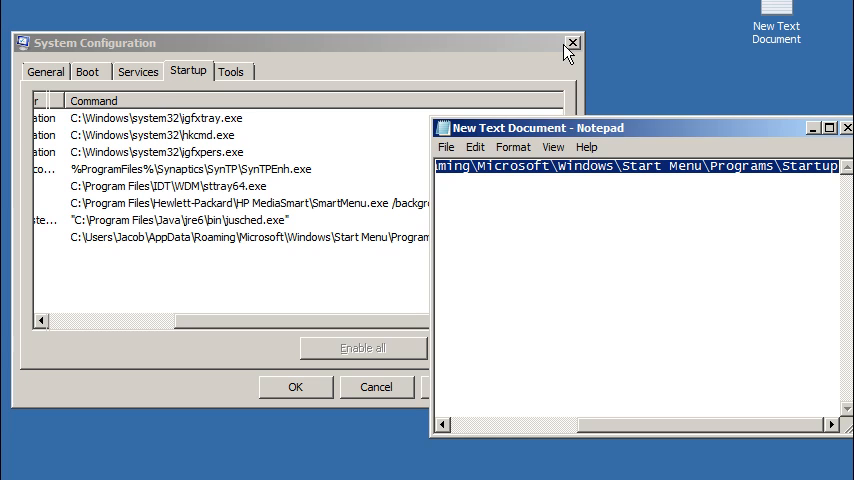
mouse_move(560, 44)
mouse_down()
mouse_move(335, 340)
mouse_move(198, 432)
mouse_up()
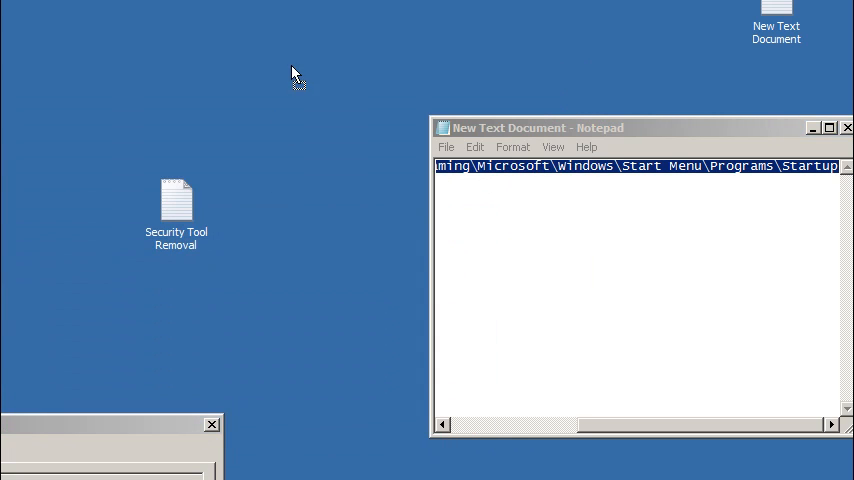
drag(293, 73, 251, 95)
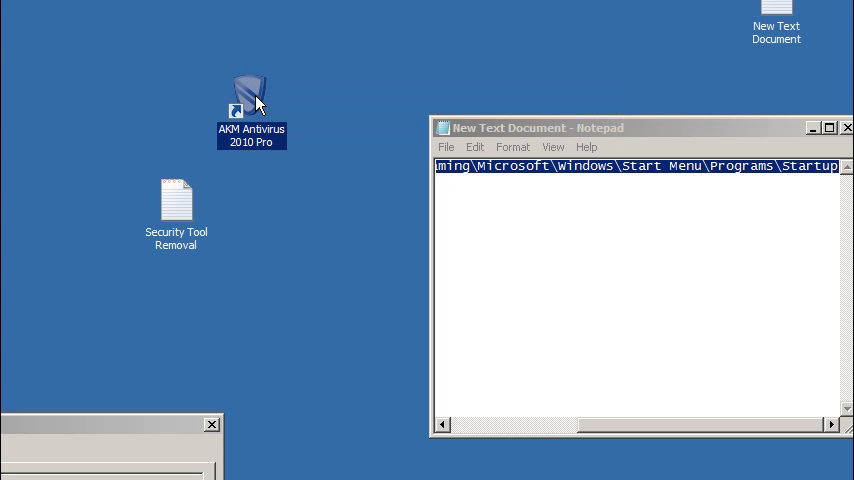
right_click(257, 100)
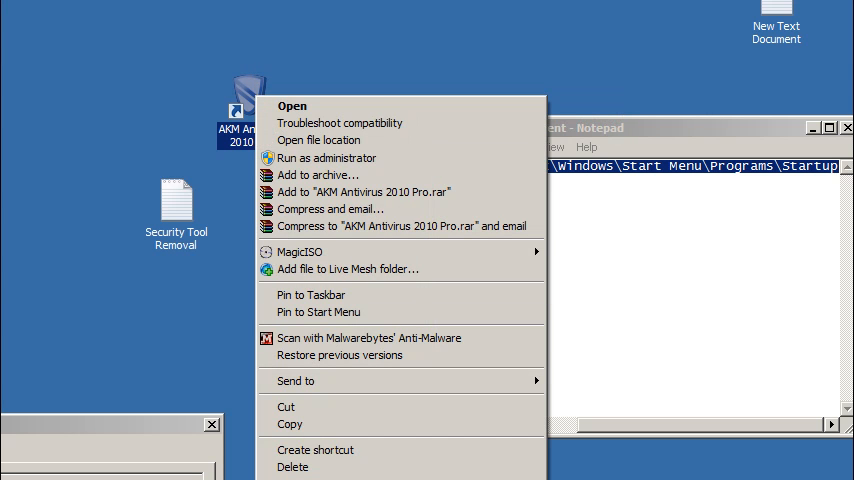
click(305, 478)
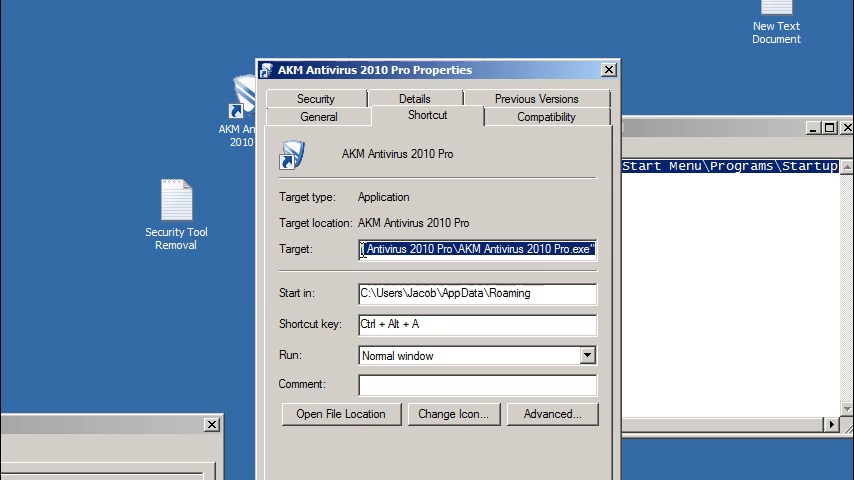
Step: Select the shortcut's full Start in path pointing to the AppData Roaming folder
drag(498, 72, 311, 2)
click(298, 175)
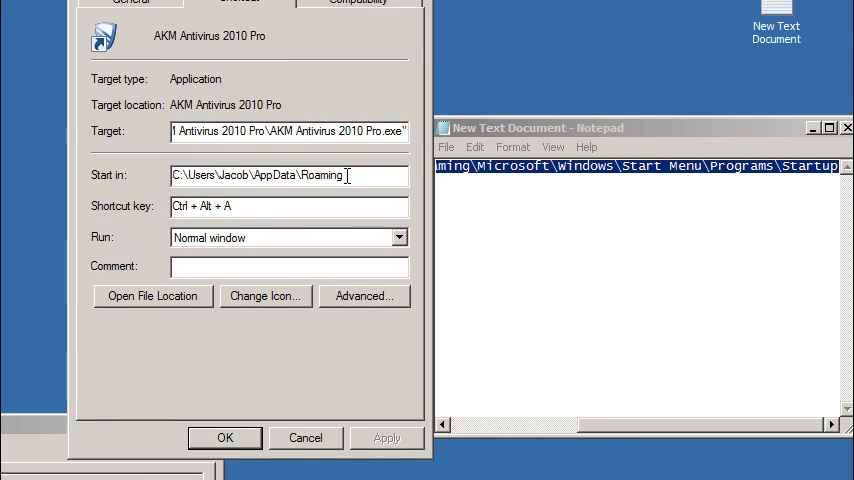
drag(348, 175, 120, 195)
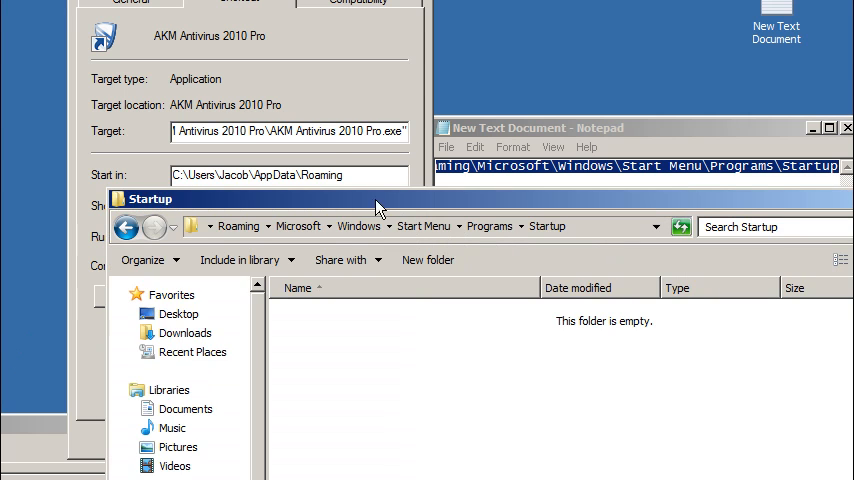
Step: Delete the AKM Antivirus 2010 Pro folder from Start Menu Programs to the Recycle Bin
drag(398, 205, 291, 68)
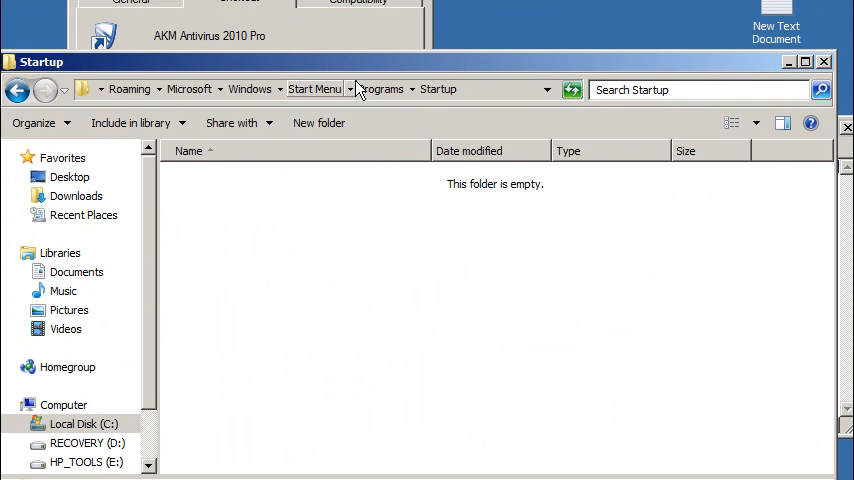
click(362, 89)
click(250, 223)
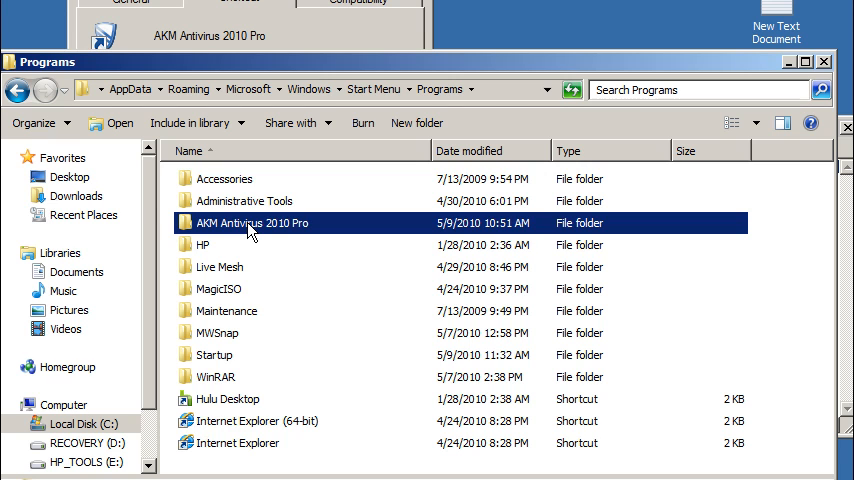
right_click(250, 230)
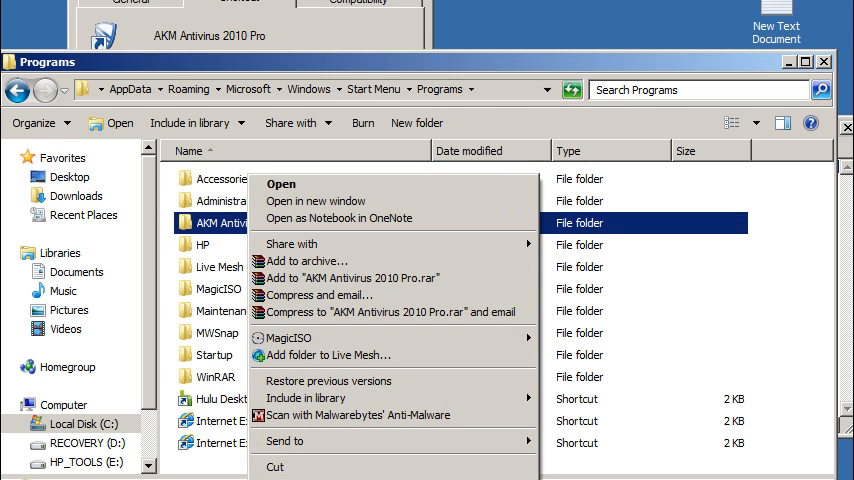
key(Delete)
click(379, 309)
Step: Navigate to the pasted AppData Roaming path and delete its AKM Antivirus 2010 Pro folder
click(508, 91)
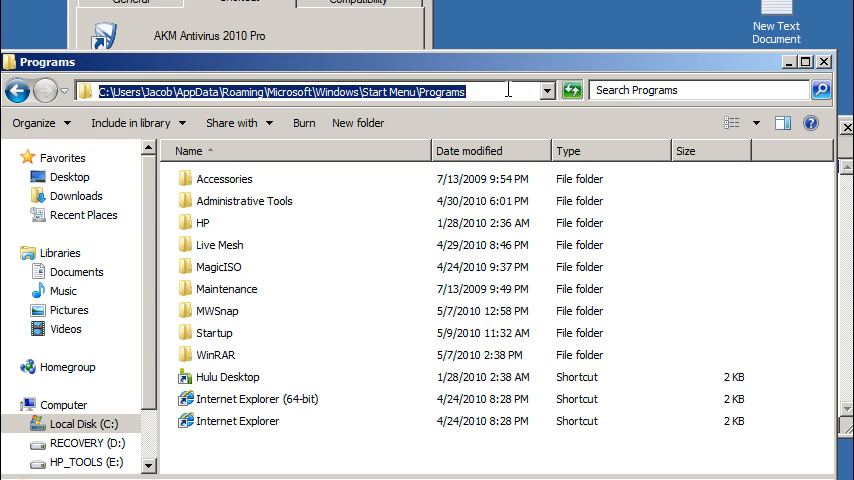
text(C:\Users\Jacob\AppData\Roaming)
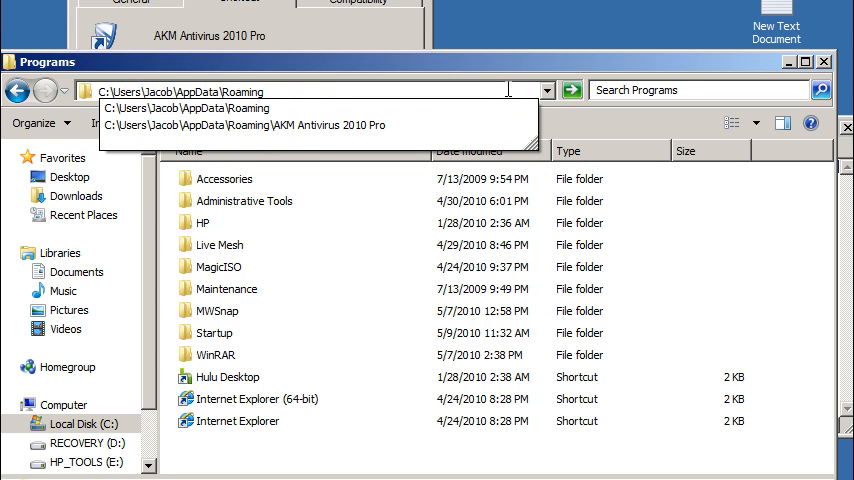
key(Return)
click(254, 207)
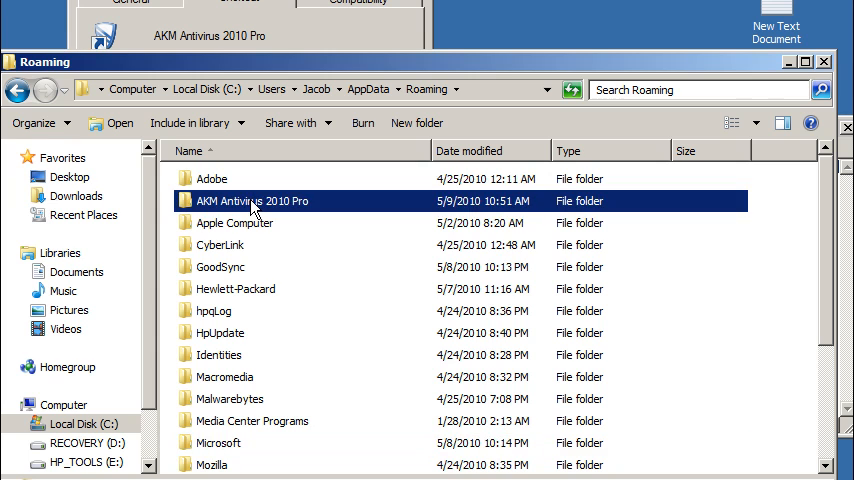
right_click(254, 207)
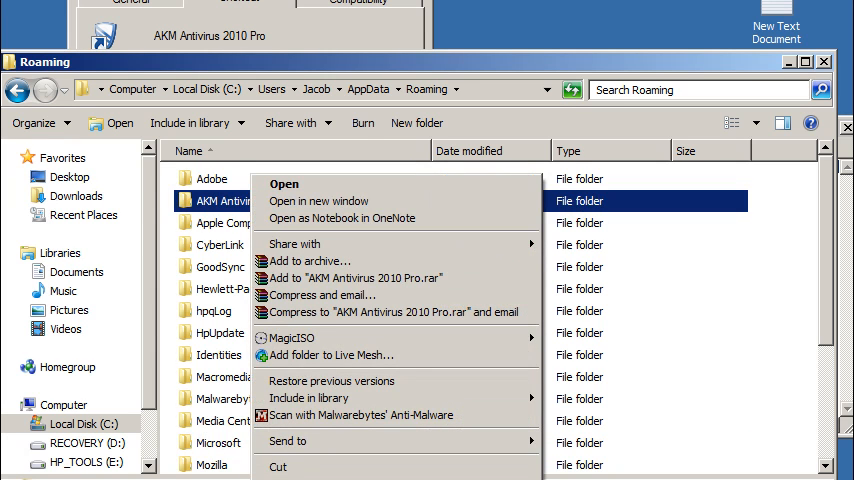
key(Delete)
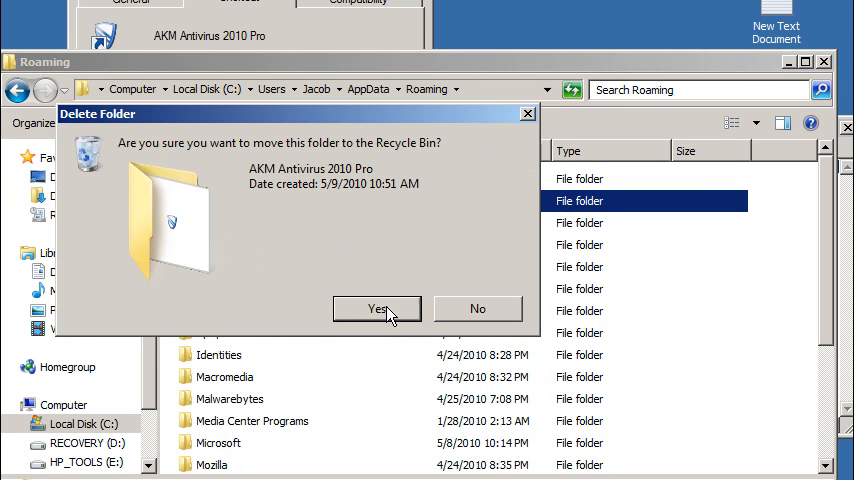
click(385, 312)
mouse_move(569, 64)
mouse_down()
mouse_move(493, 20)
mouse_move(580, 10)
mouse_up()
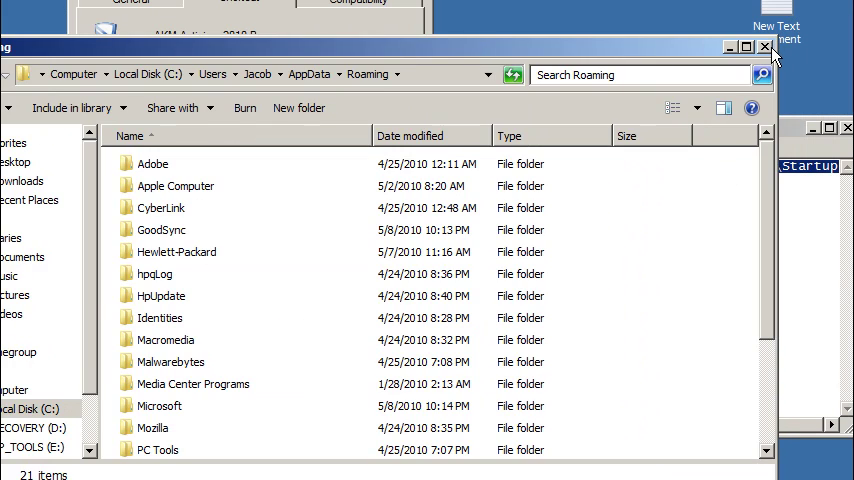
Step: Dismiss Explorer and Properties, then delete the AKM Antivirus 2010 Pro desktop shortcut to the Recycle Bin
click(757, 46)
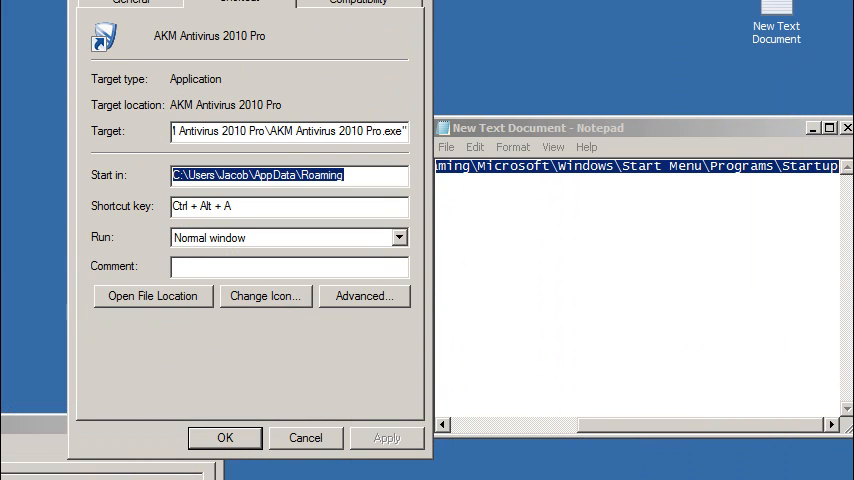
key(Escape)
click(248, 105)
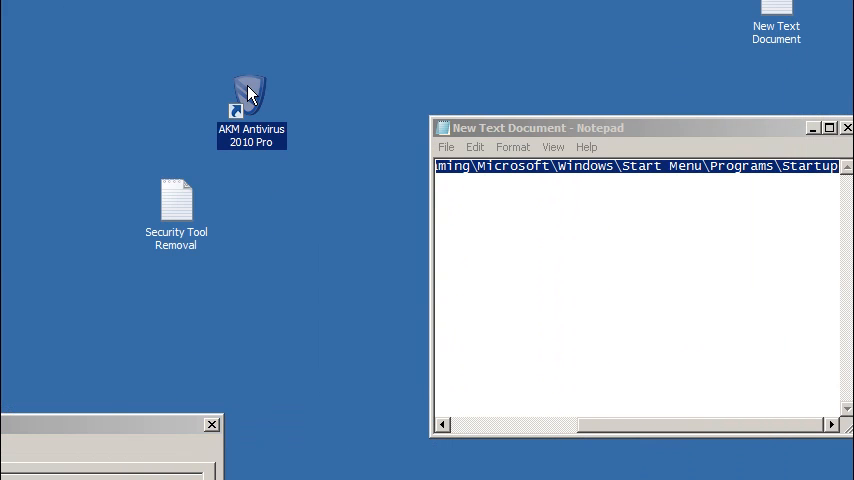
right_click(248, 90)
click(310, 466)
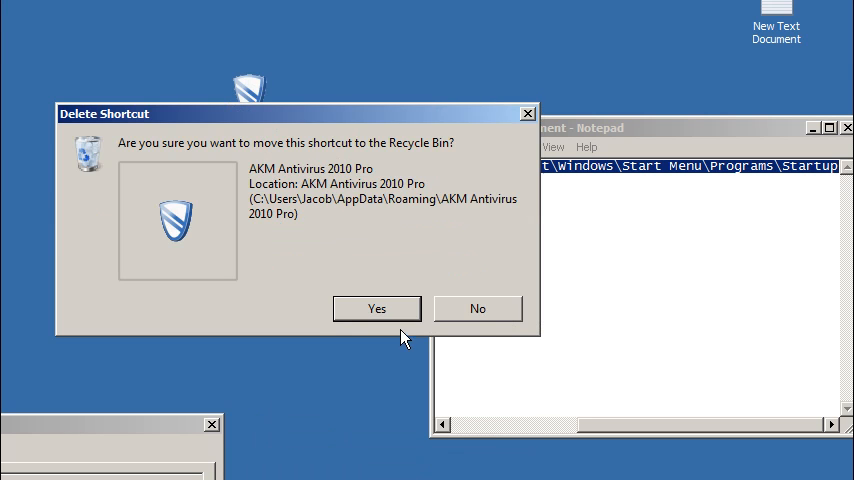
click(400, 310)
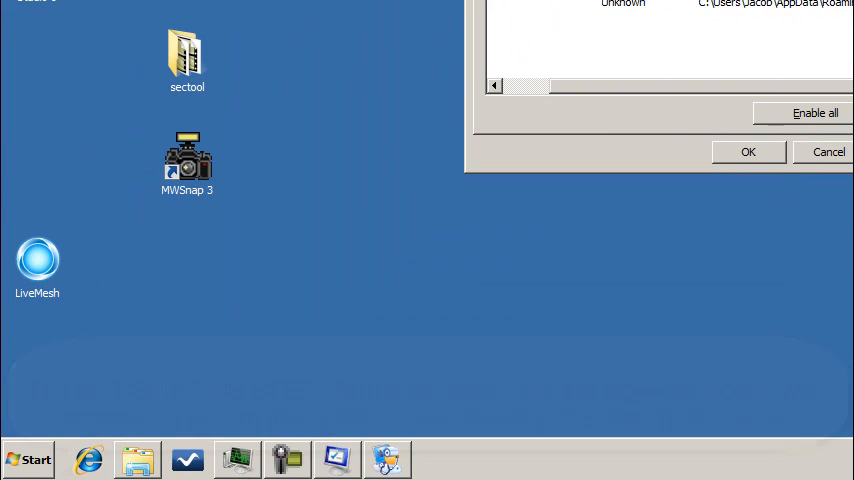
Step: Launch Registry Editor by searching regedit from the Start menu
click(35, 462)
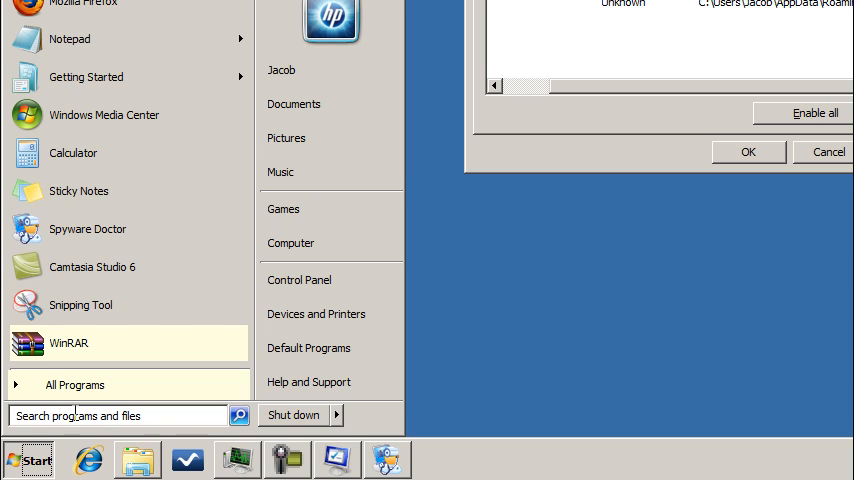
text(re)
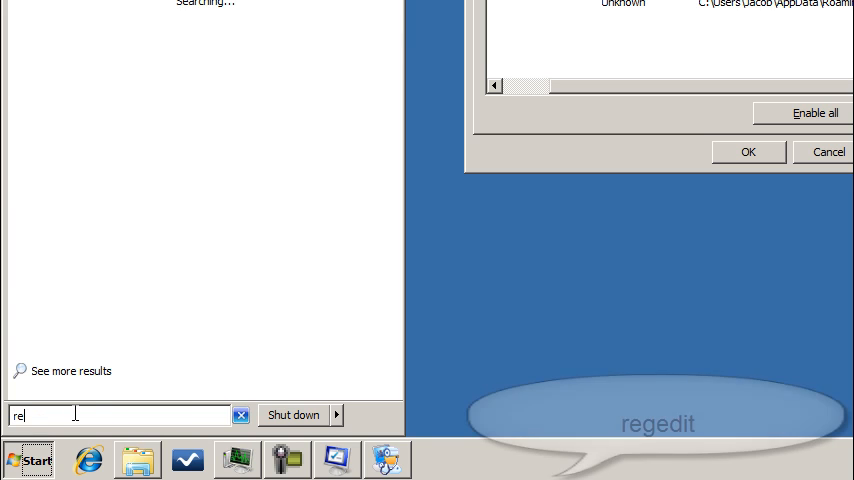
text(gedit)
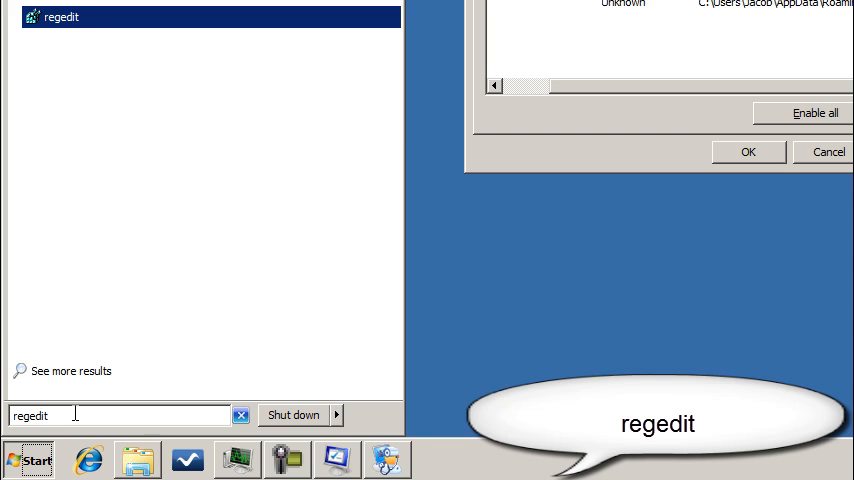
key(Return)
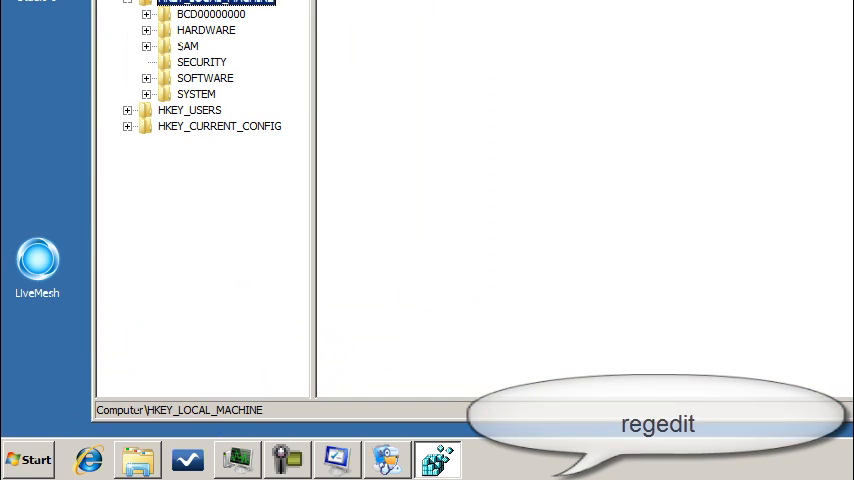
Step: Permanently delete the AKM antivirus key under HKEY_CURRENT_USER\Software
key(Left)
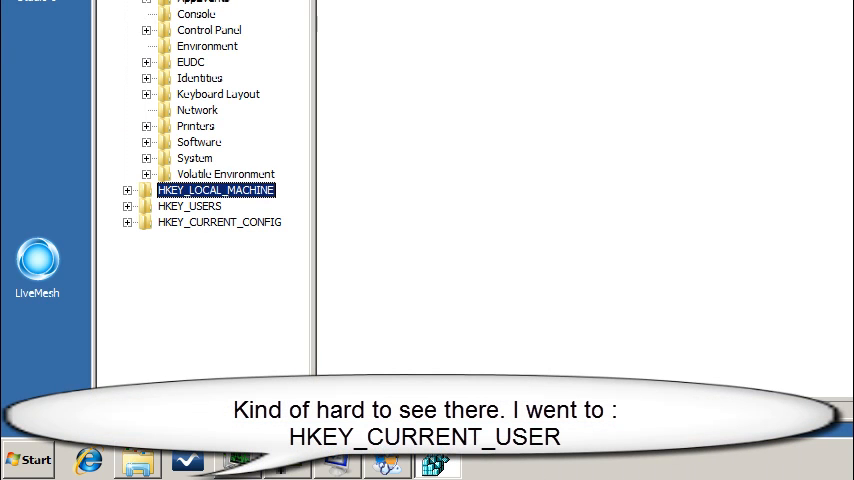
click(146, 142)
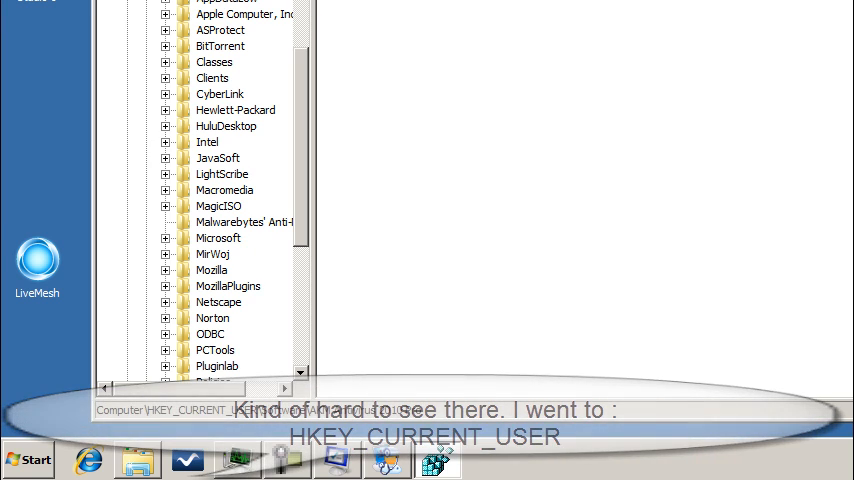
right_click(200, 42)
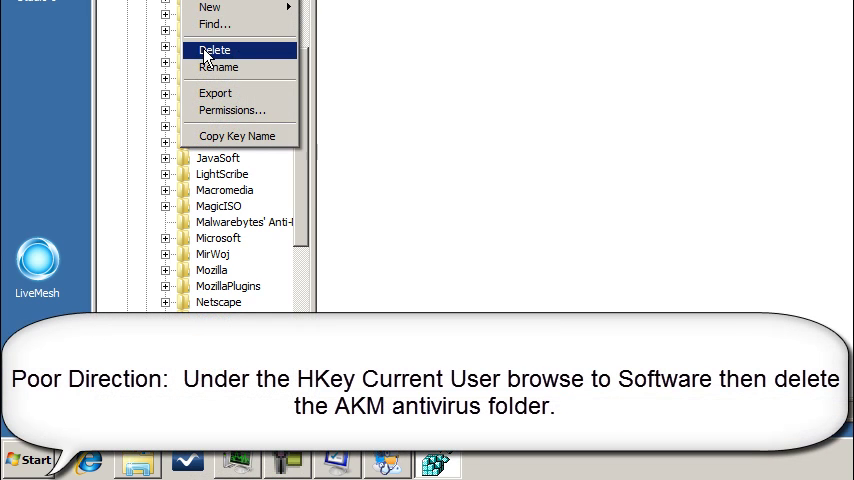
click(214, 50)
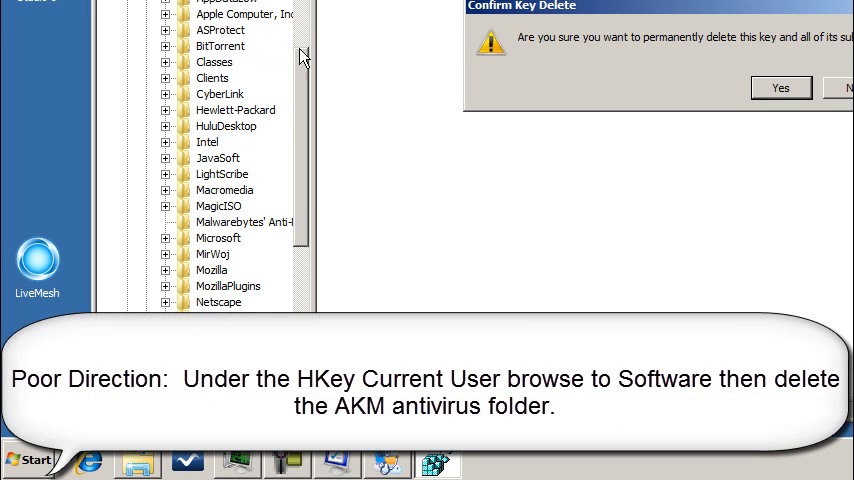
click(780, 90)
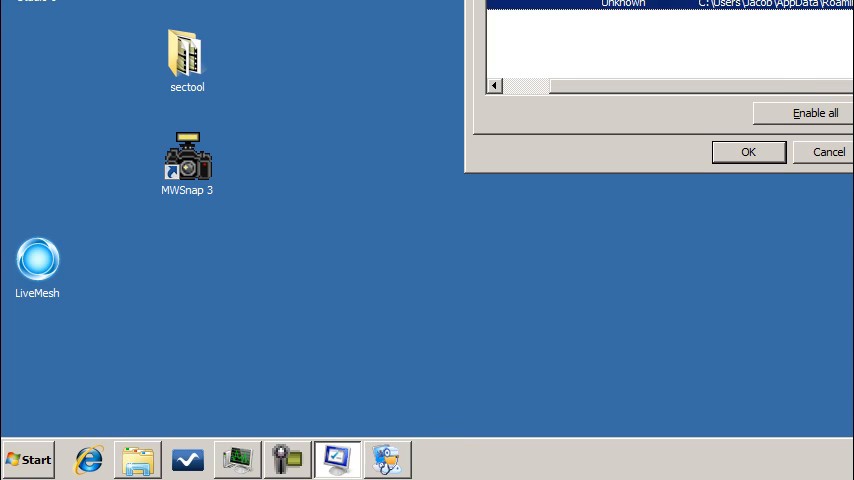
Step: Expand the Trojan-Downloader.Scar threat in Spyware Doctor to show its svchost.exe Roaming file path
click(387, 459)
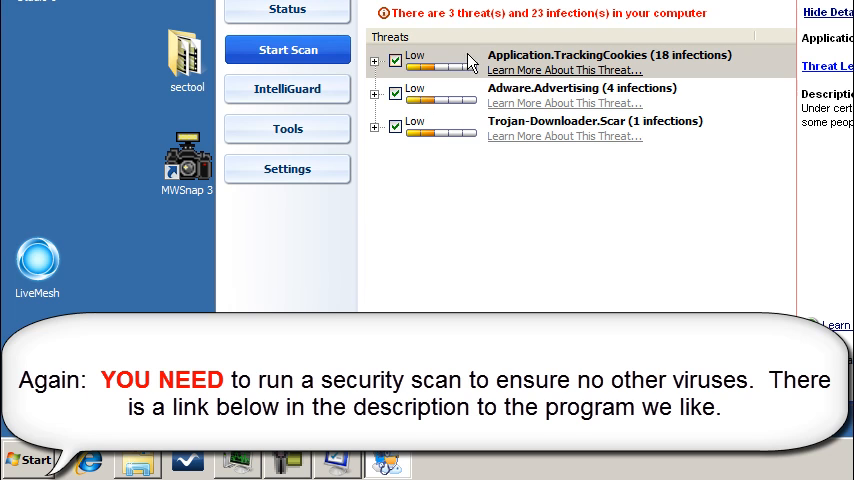
click(374, 126)
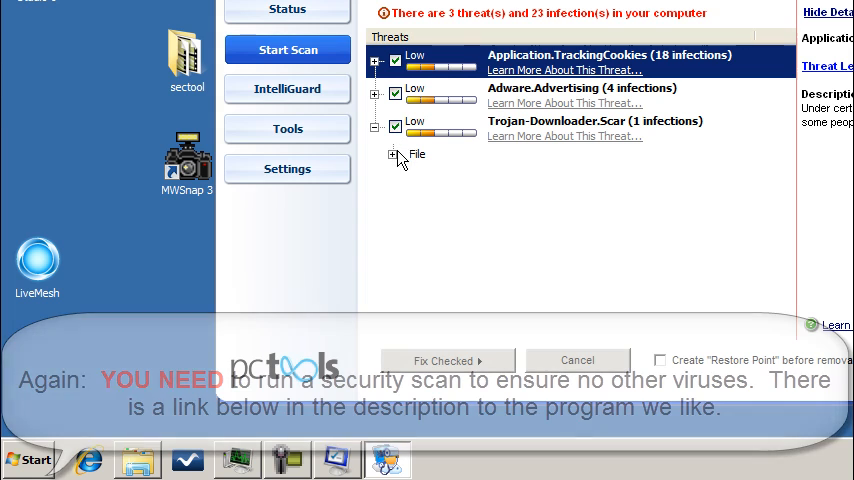
click(392, 155)
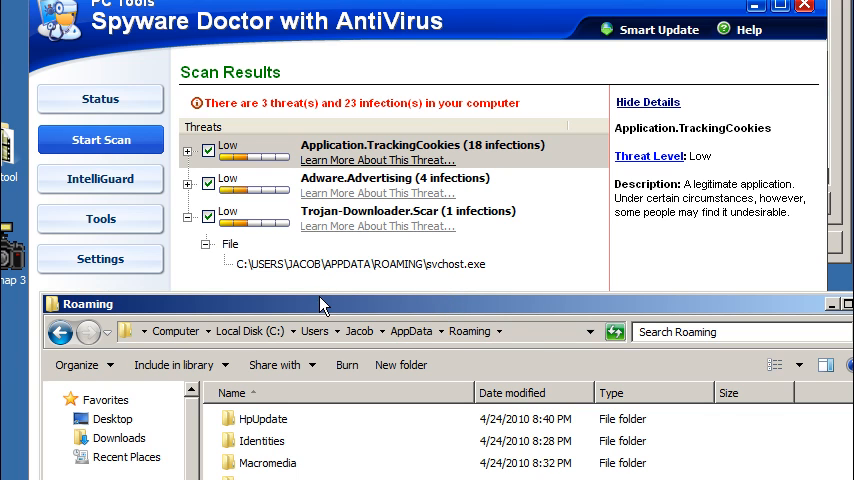
Step: Delete the leftover alggui application from AppData Roaming to the Recycle Bin
drag(321, 305, 316, 38)
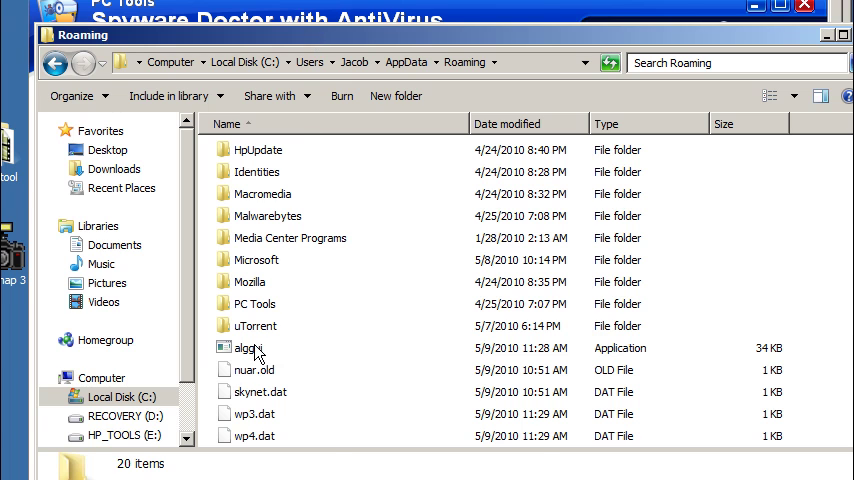
click(245, 348)
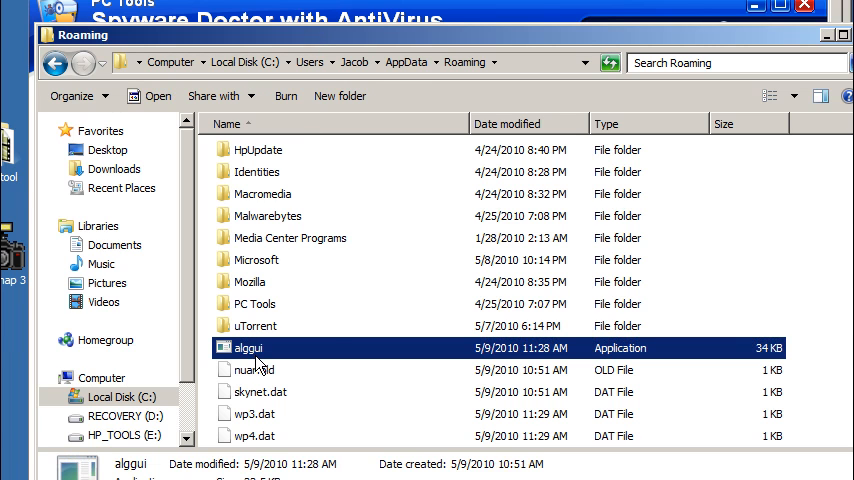
right_click(248, 348)
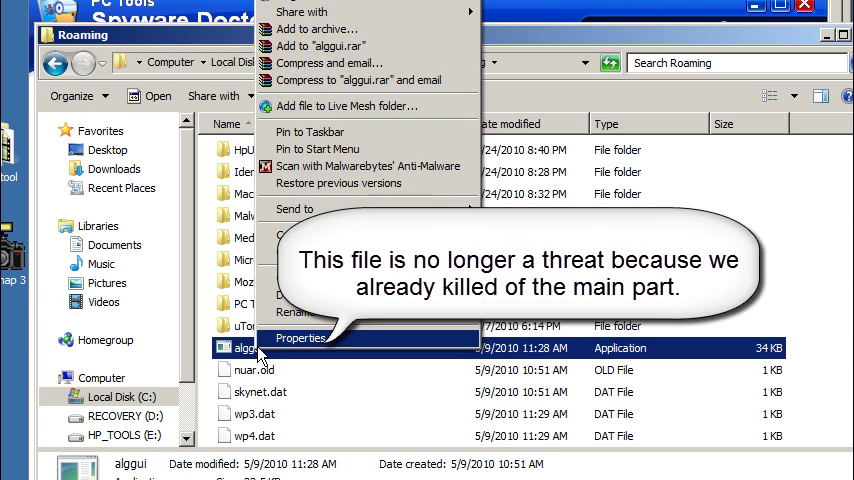
click(295, 295)
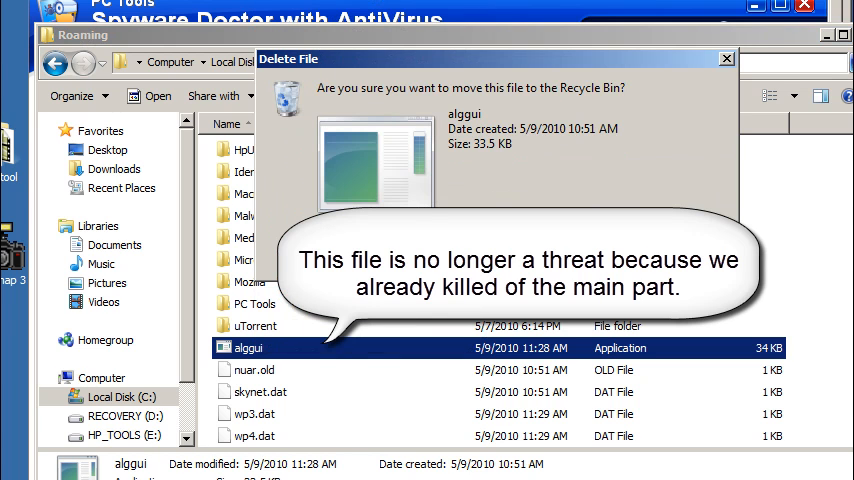
key(Return)
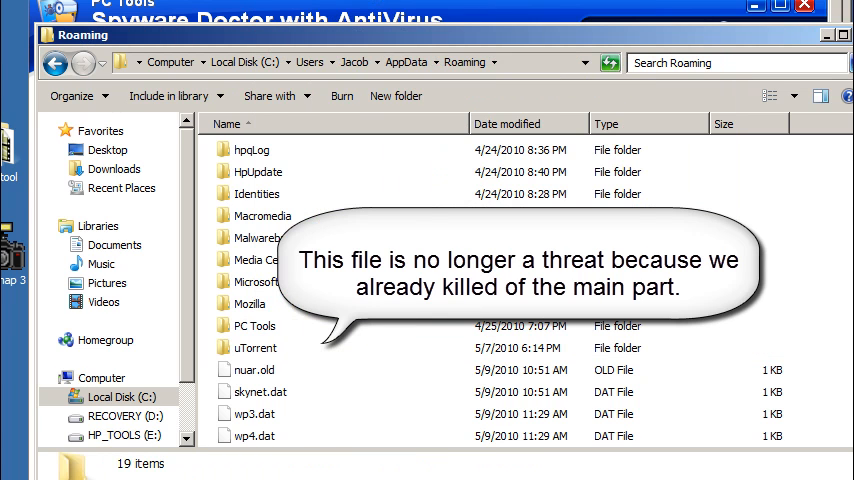
scroll(400, 280, up, 3)
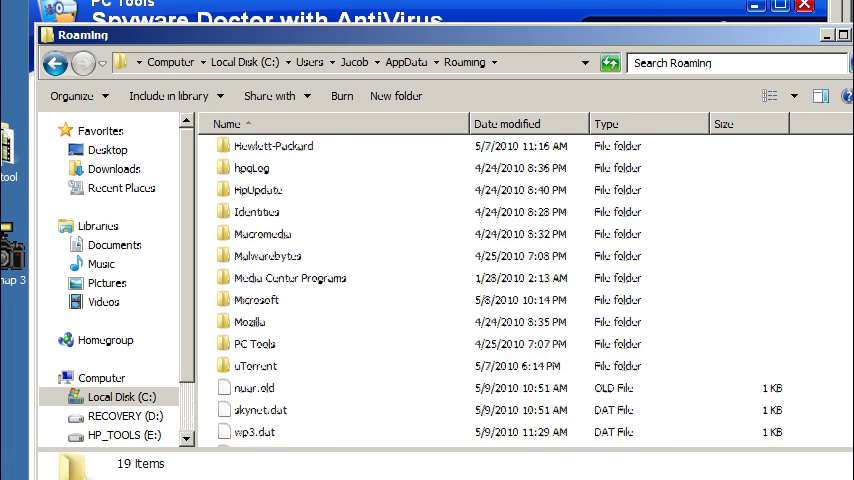
scroll(400, 280, down, 1)
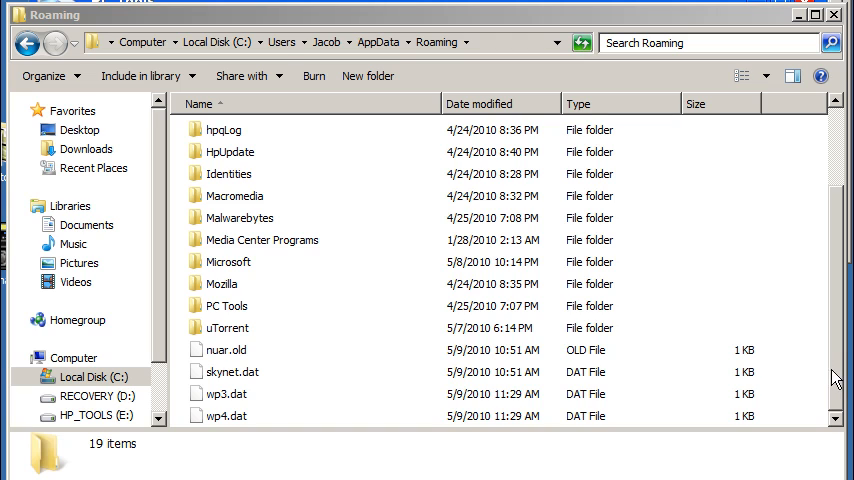
scroll(836, 378, up, 3)
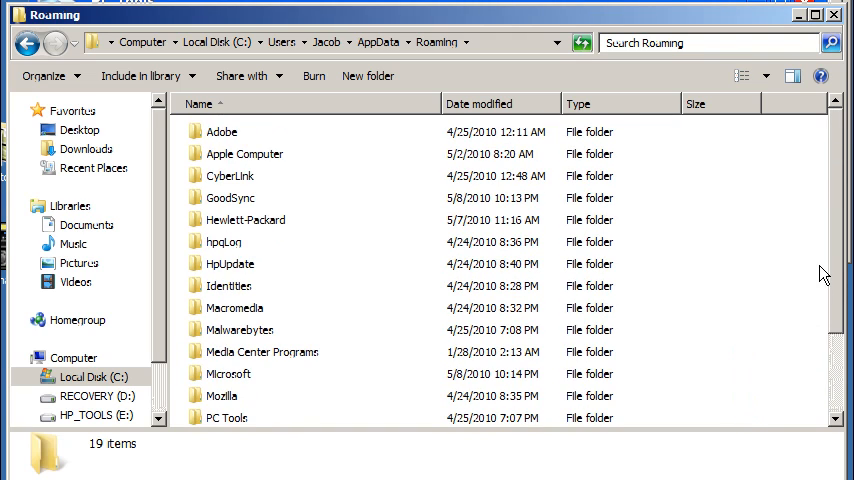
scroll(823, 273, down, 5)
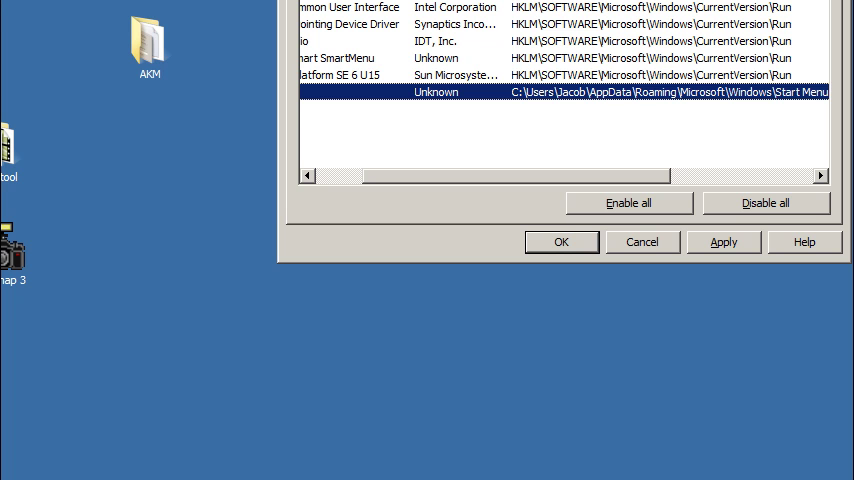
Step: Uncheck the svchost startup item in System Configuration and confirm with OK
drag(490, 0, 392, 30)
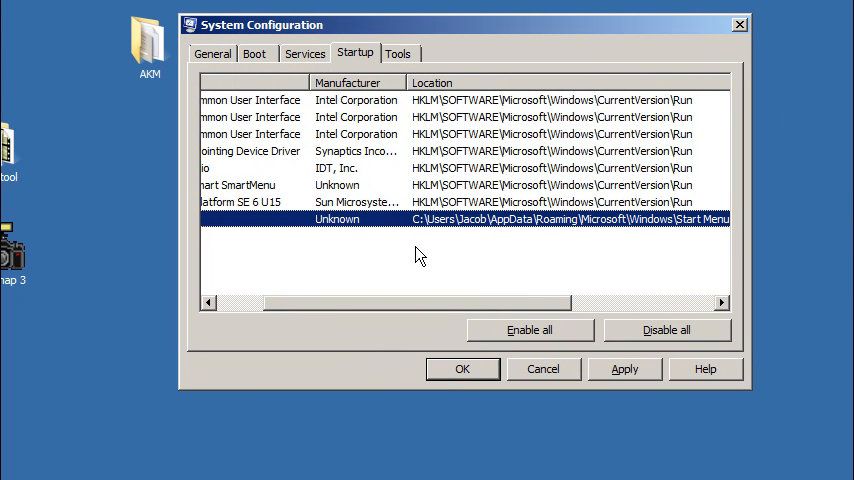
mouse_move(566, 304)
mouse_down()
mouse_move(650, 306)
mouse_move(420, 320)
mouse_up()
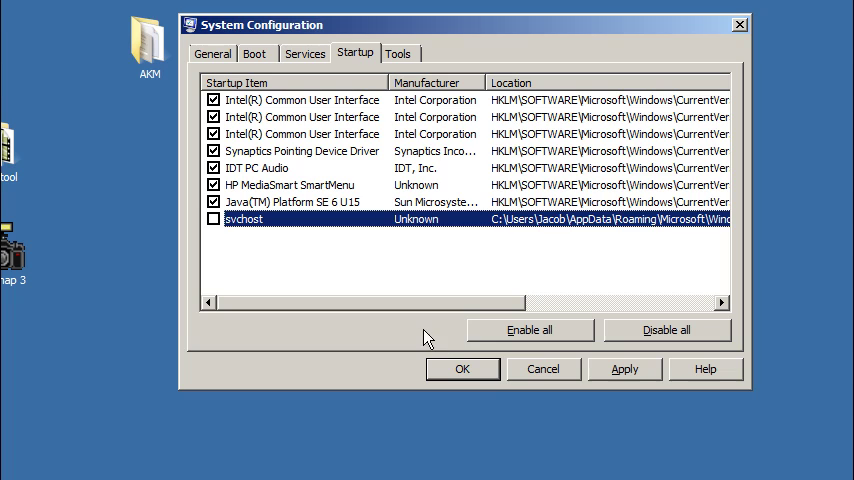
click(486, 378)
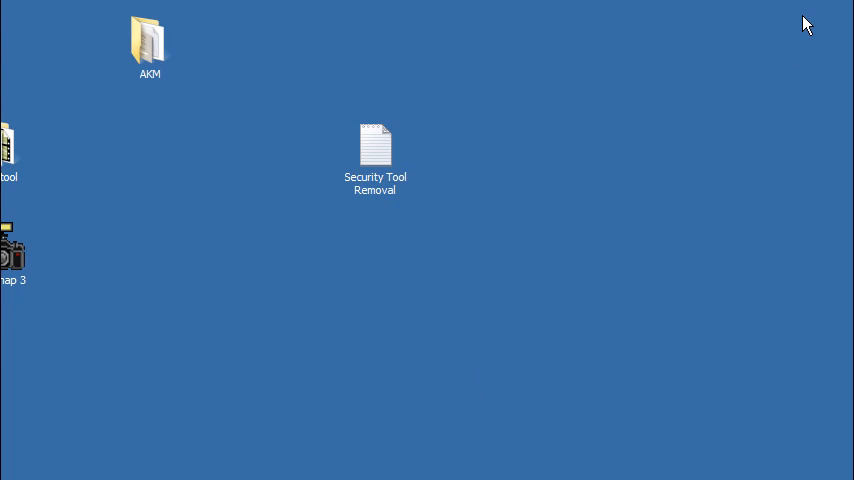